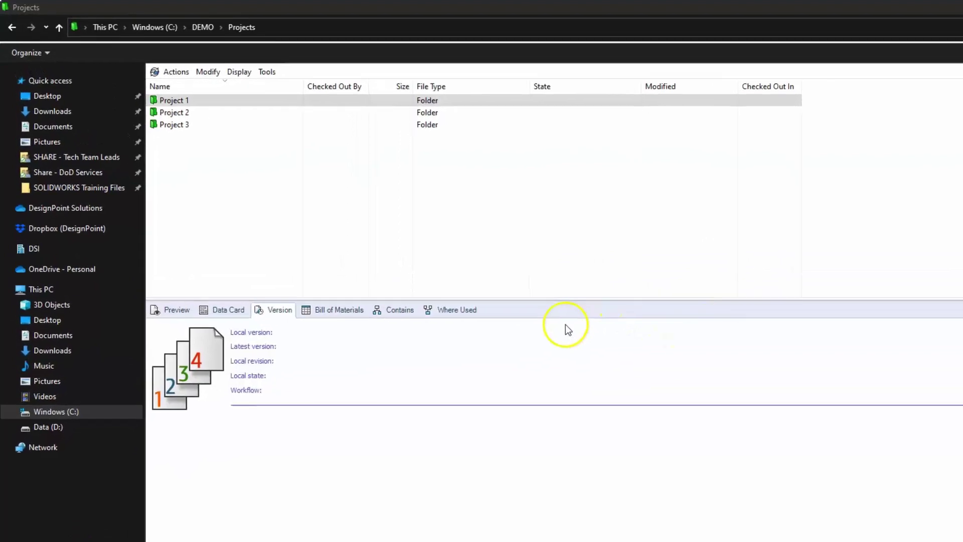
# Start a custom 'Notify Me when' notification on the Project 1 folder.
pyautogui.click(180, 102)
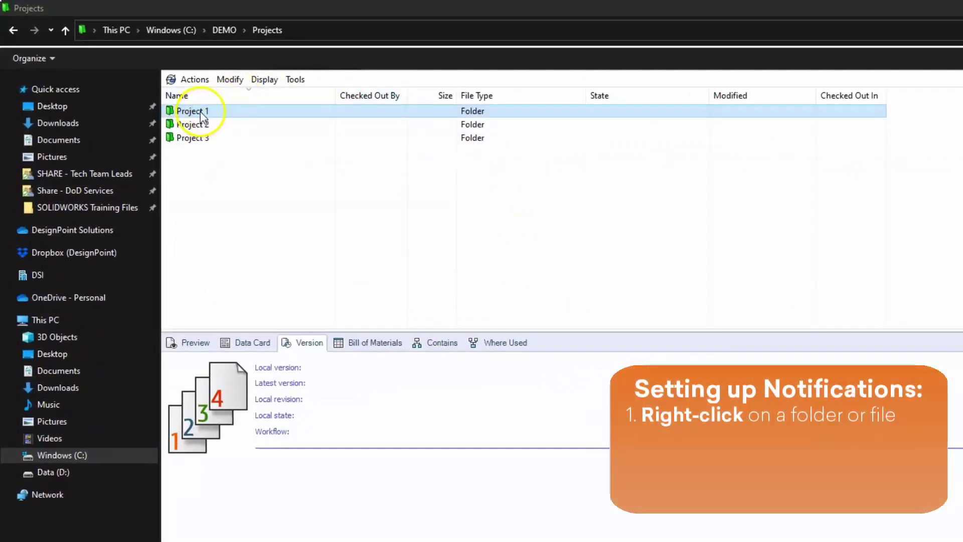
pyautogui.rightClick(200, 114)
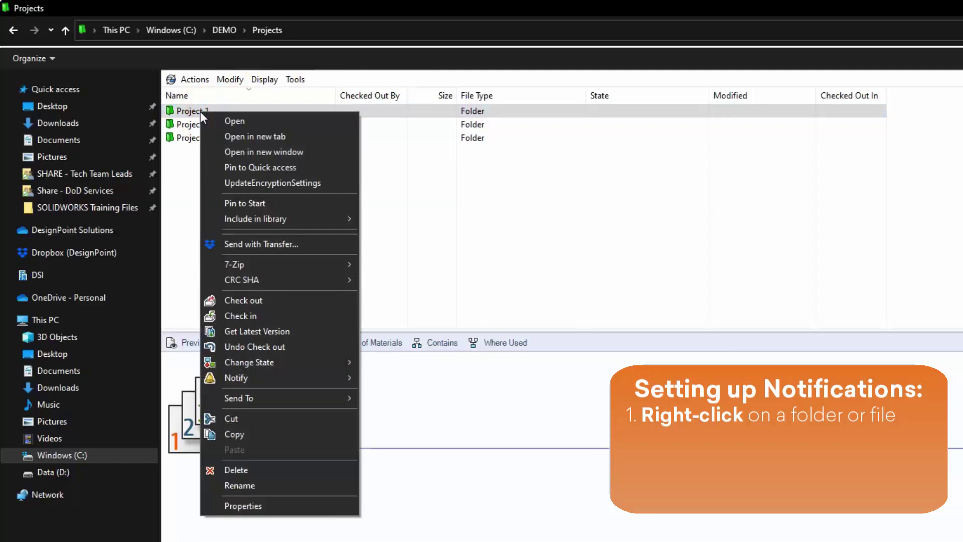
pyautogui.moveTo(267, 377)
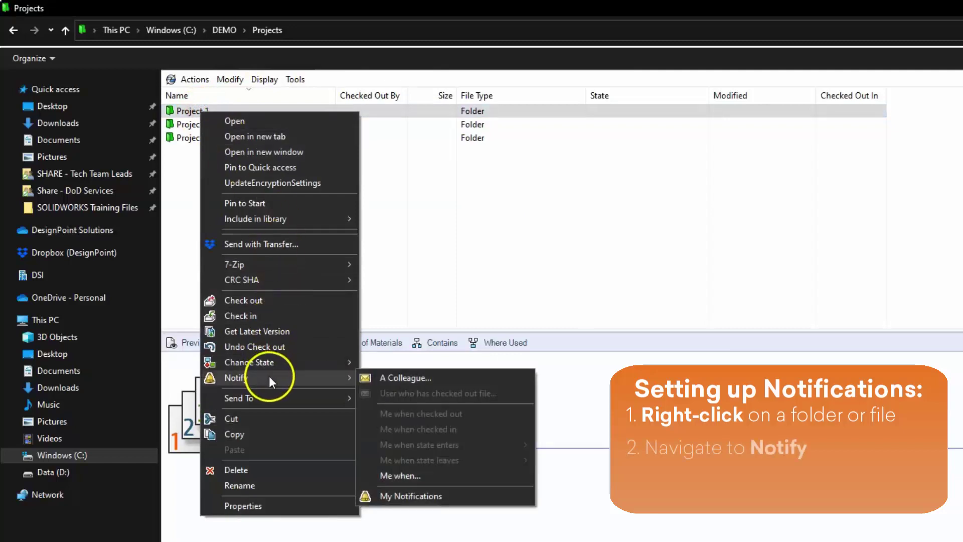
pyautogui.click(423, 476)
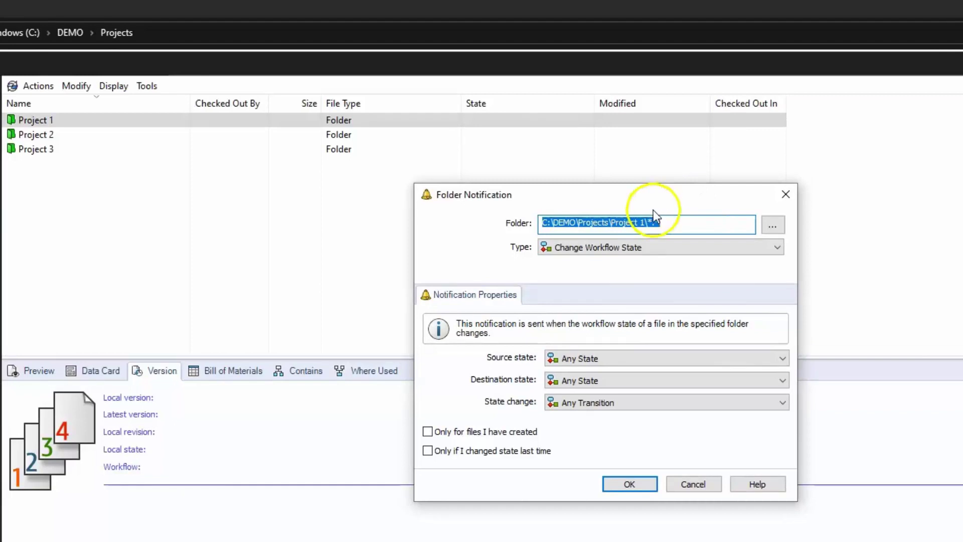
# Trigger it on Change Workflow State from Released to Work in Process.
pyautogui.click(594, 251)
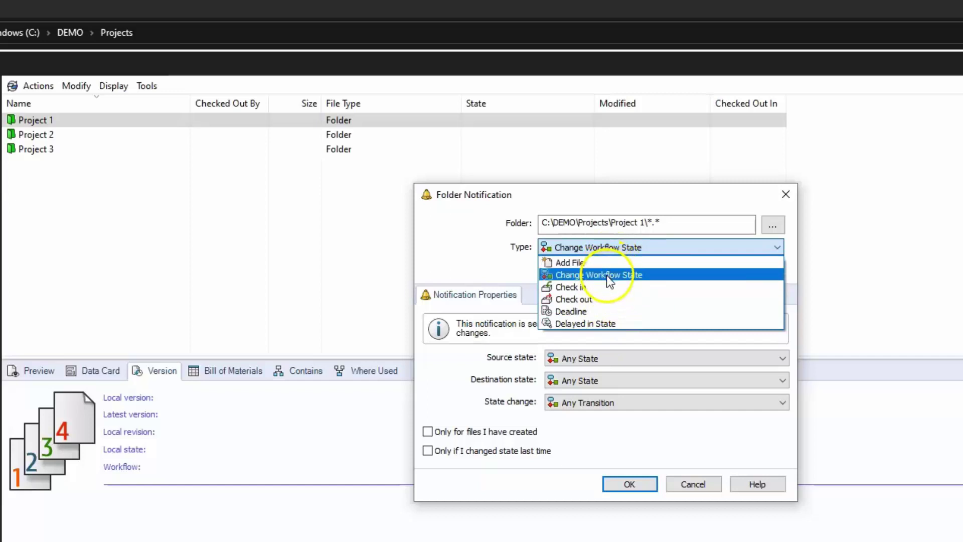
pyautogui.click(607, 275)
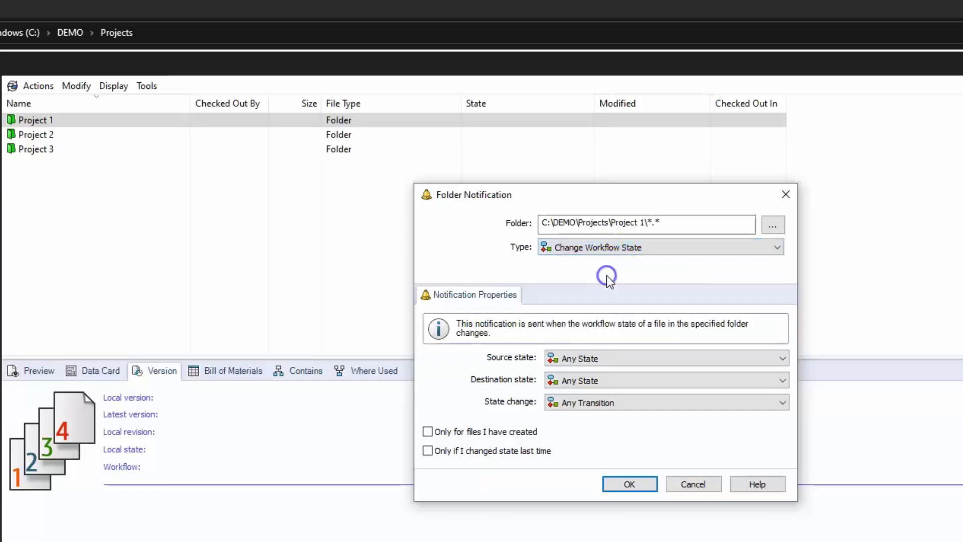
pyautogui.click(606, 358)
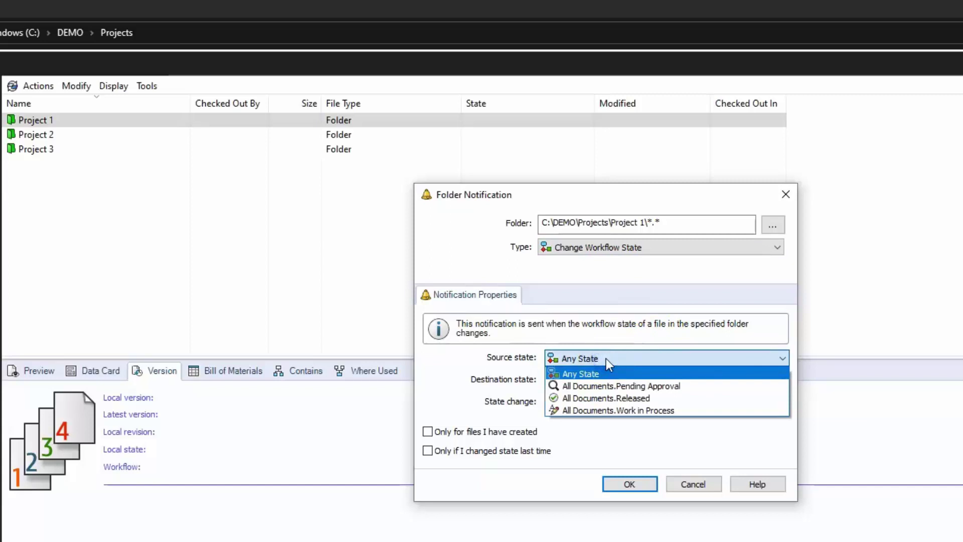
pyautogui.click(610, 398)
pyautogui.click(616, 374)
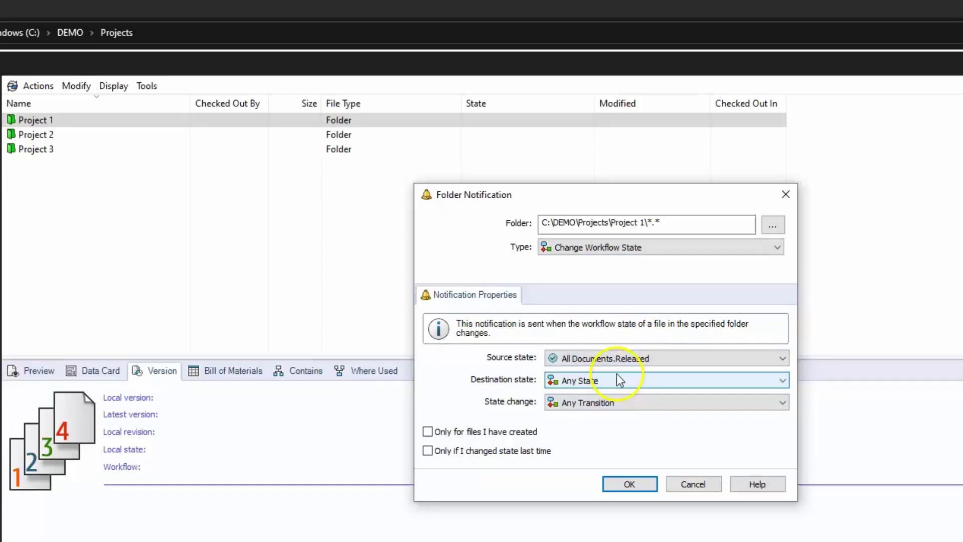
pyautogui.click(612, 382)
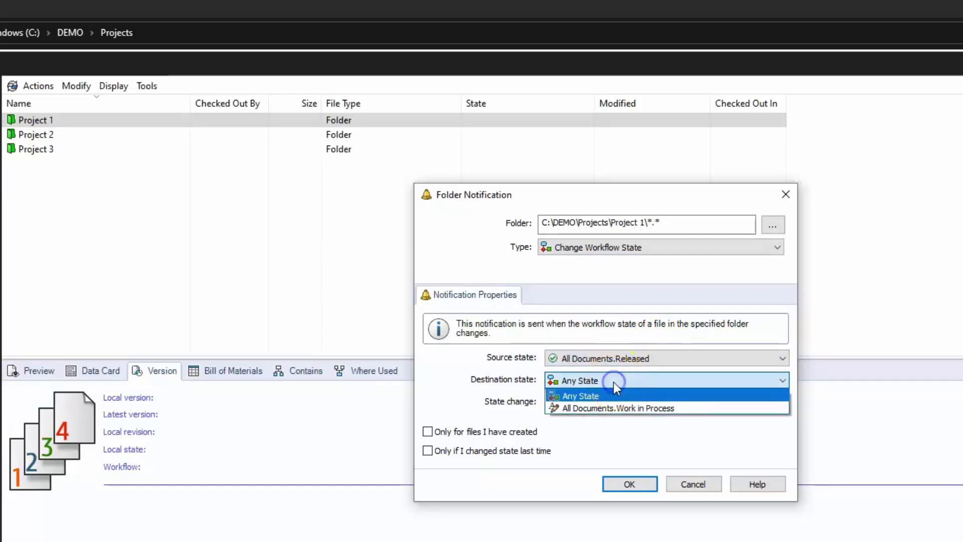
pyautogui.click(645, 405)
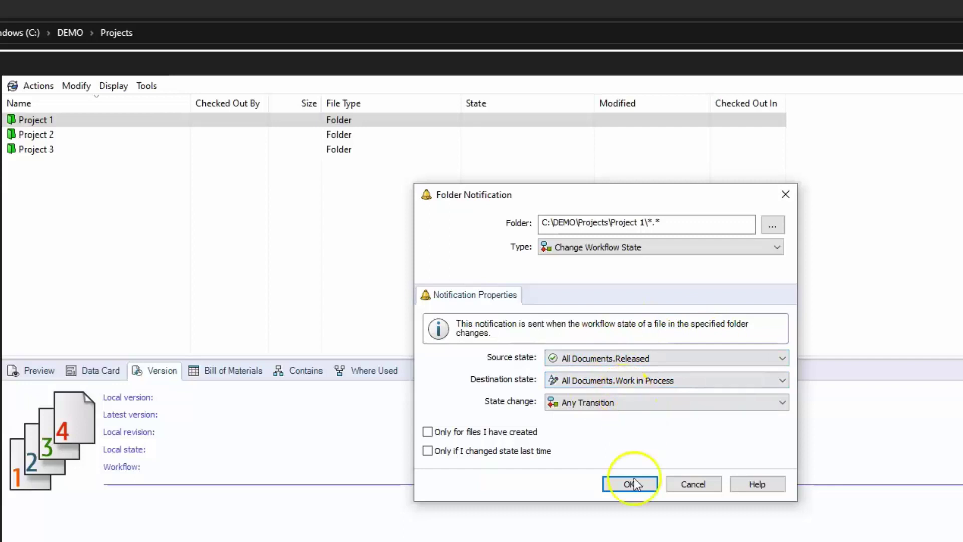
# Restrict the notification to 'Only if I changed state last time'.
pyautogui.click(428, 431)
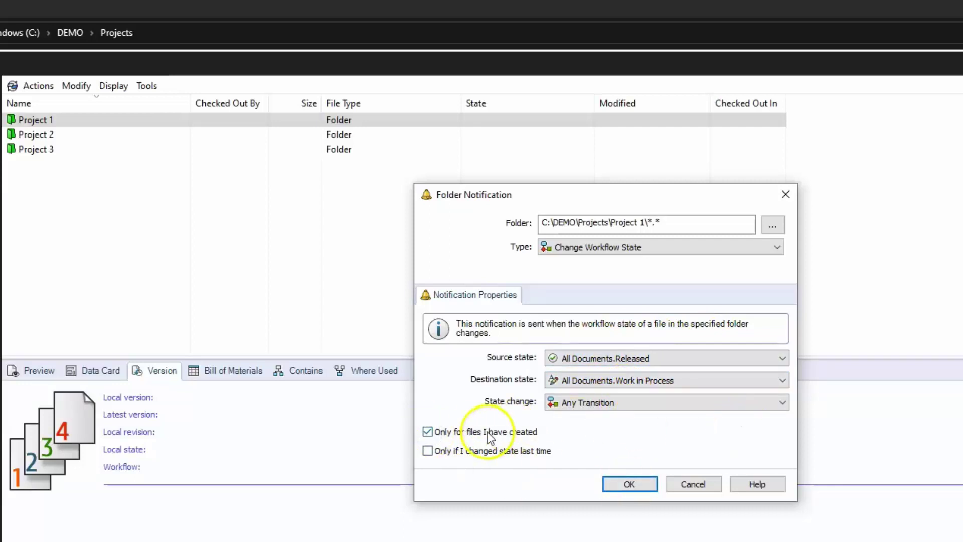
pyautogui.click(427, 432)
pyautogui.click(428, 450)
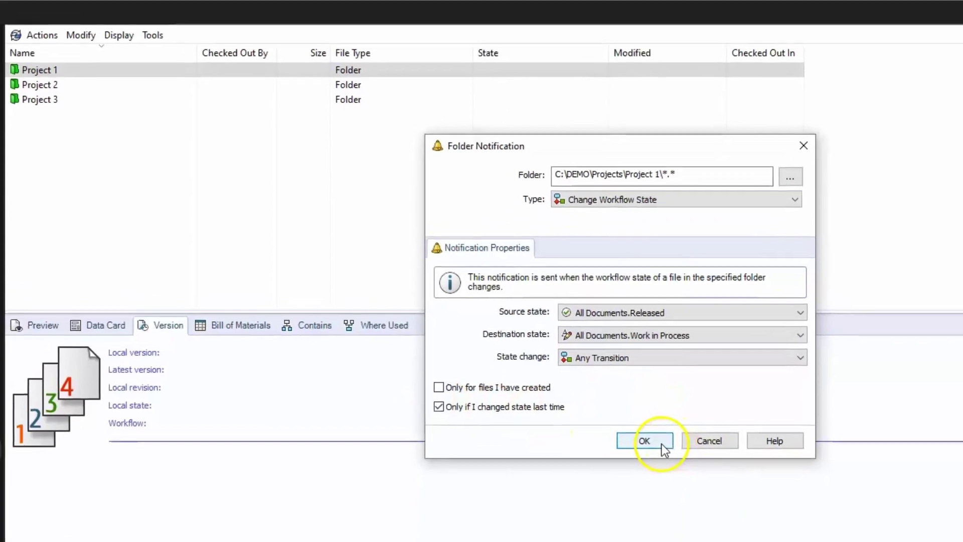
# Confirm the Project 1 notification, mark it Activated in the Notification Editor, and save.
pyautogui.click(661, 444)
pyautogui.click(649, 348)
pyautogui.click(614, 227)
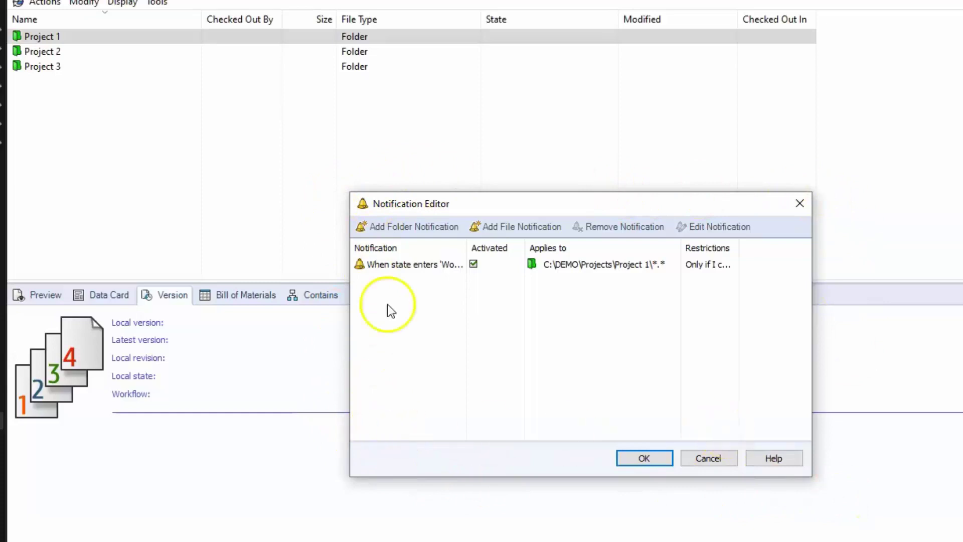
pyautogui.moveTo(465, 248); pyautogui.dragTo(634, 254)
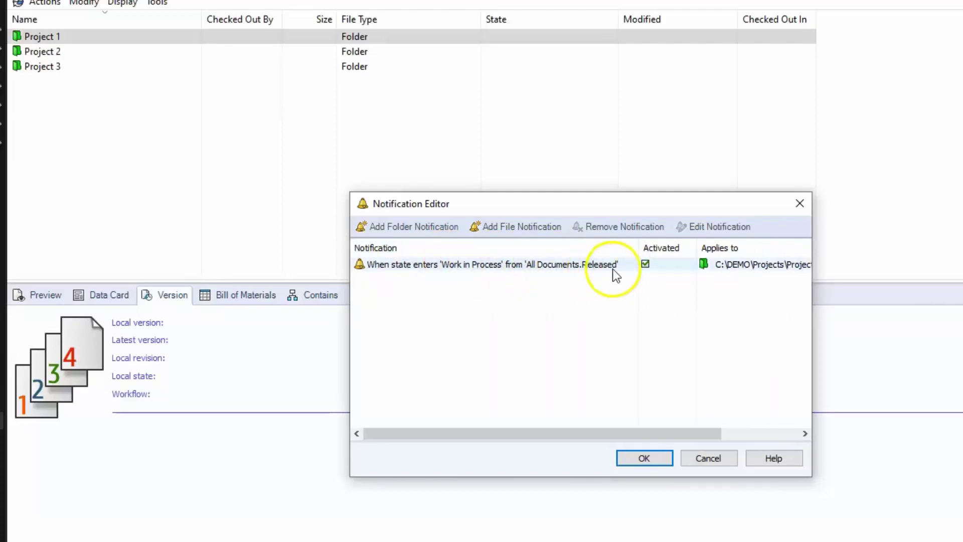
pyautogui.moveTo(638, 248); pyautogui.dragTo(505, 257)
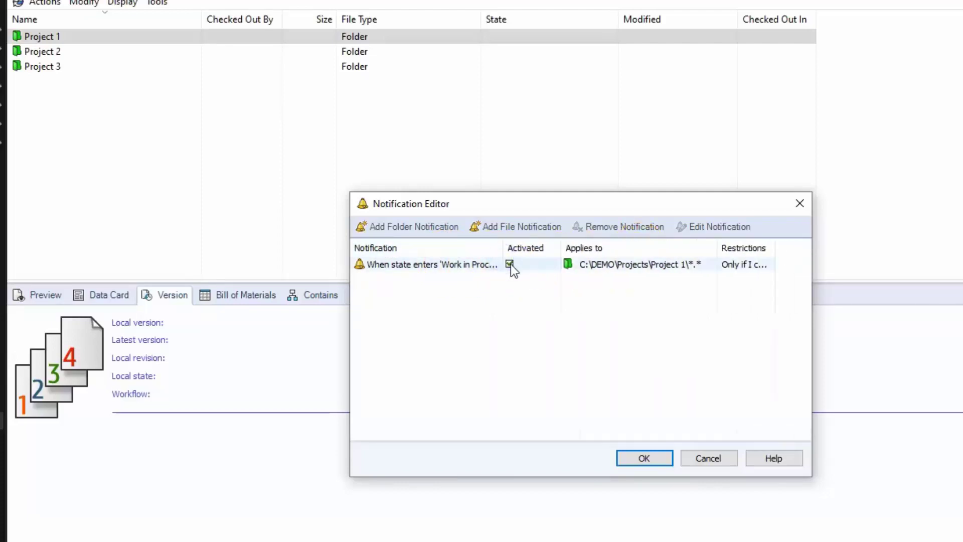
pyautogui.click(511, 264)
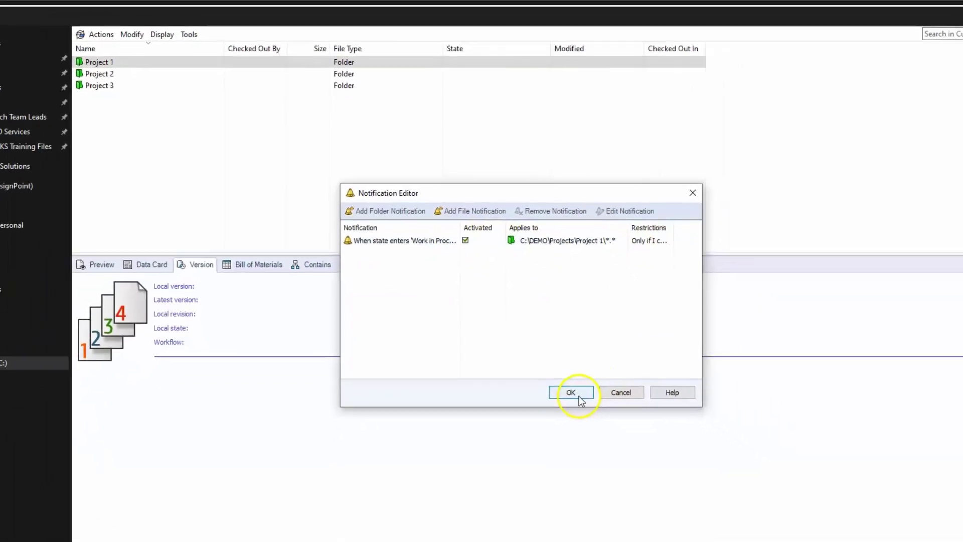
pyautogui.click(577, 394)
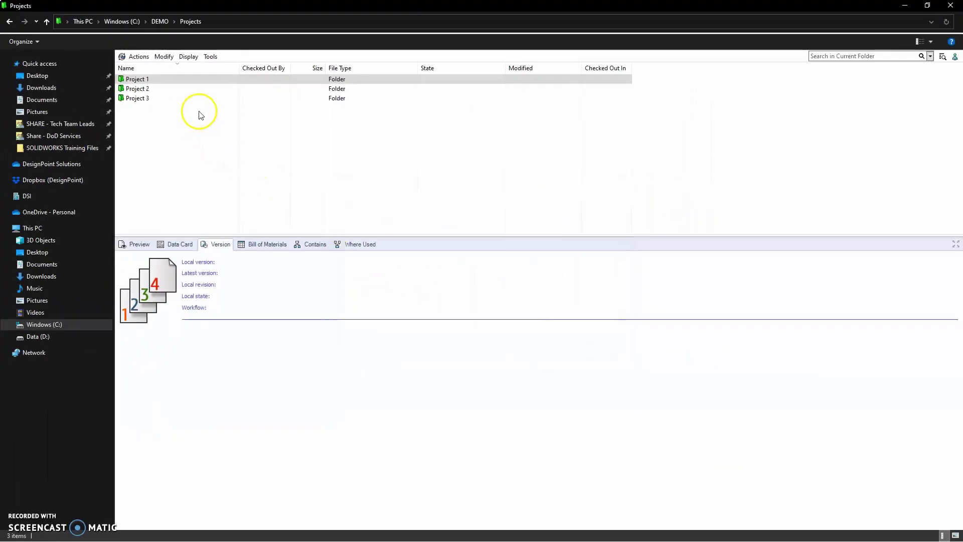
# Add a check-out notification for the Spring Clamp drawing in Project 1.
pyautogui.doubleClick(140, 79)
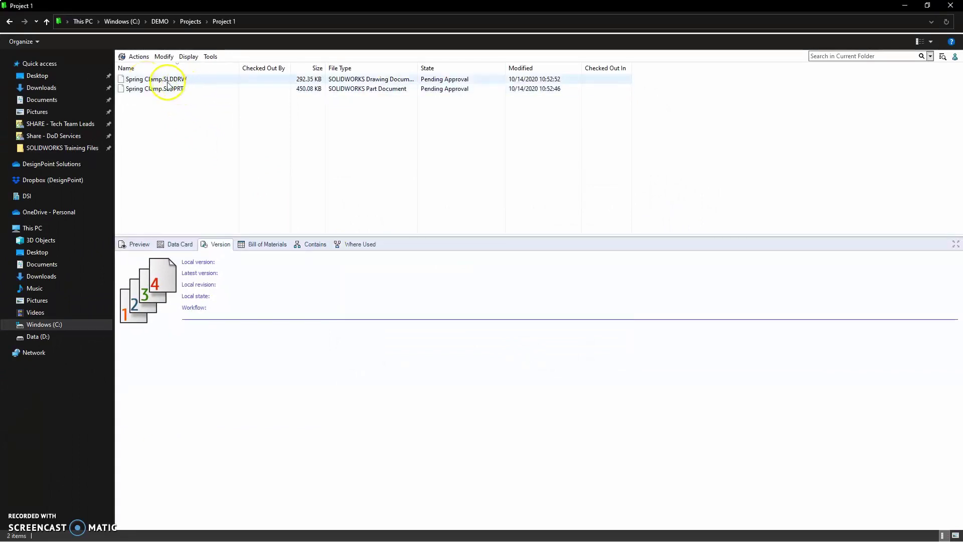
pyautogui.click(179, 79)
pyautogui.rightClick(180, 79)
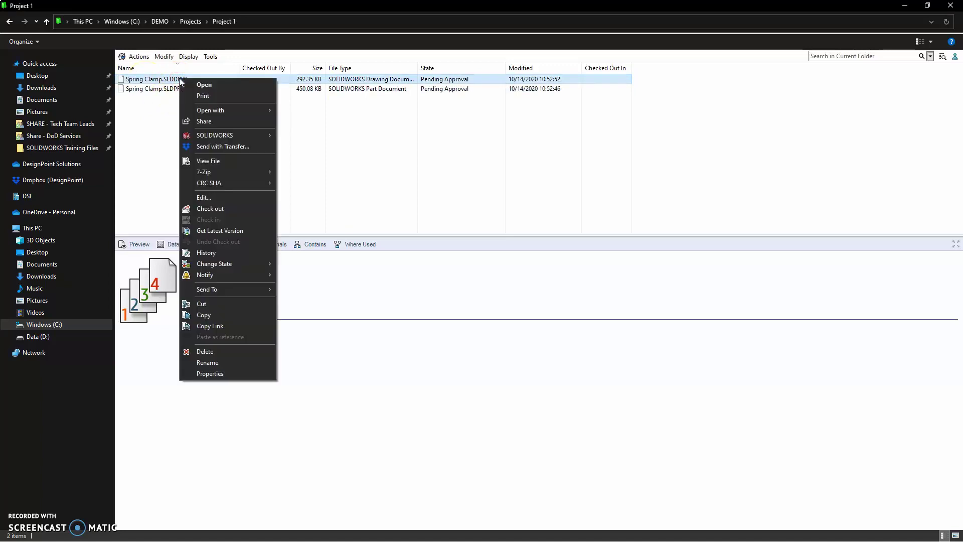
pyautogui.moveTo(215, 273)
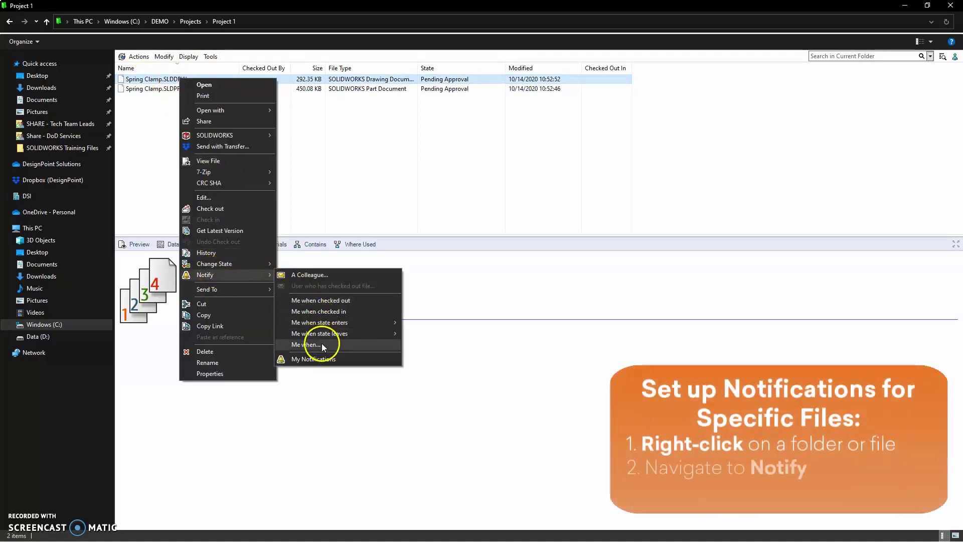
pyautogui.click(341, 300)
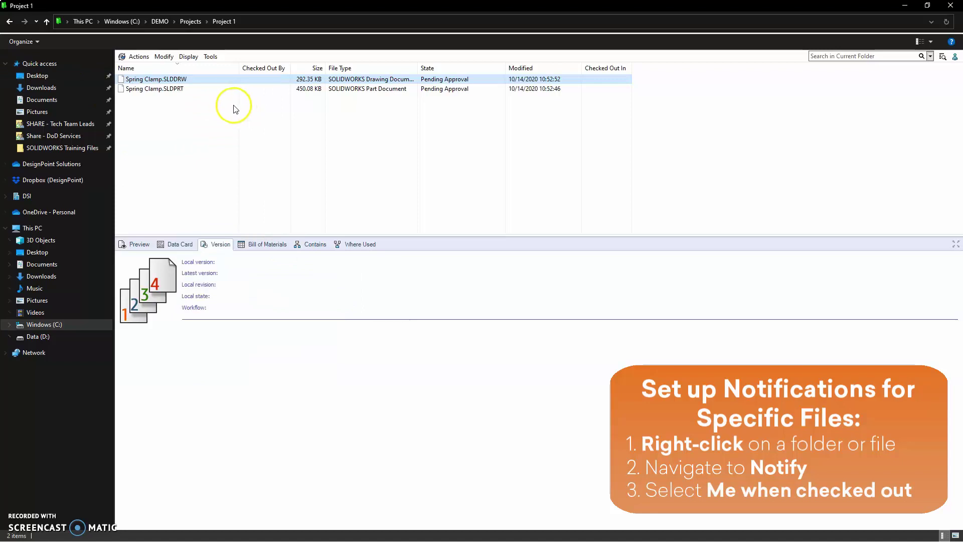
# Review the state-change and check-out notifications in the Notification Editor, then close it.
pyautogui.rightClick(182, 81)
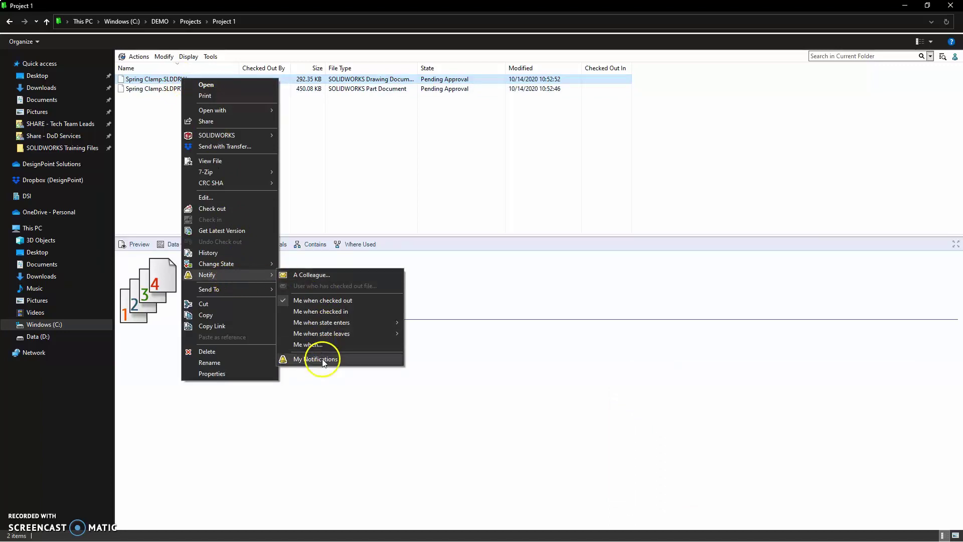
pyautogui.click(323, 359)
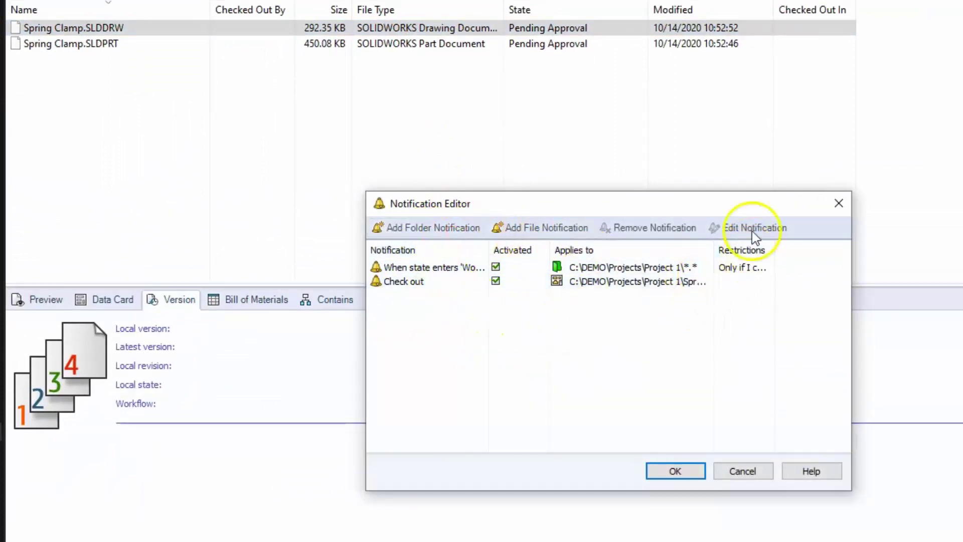
pyautogui.click(441, 268)
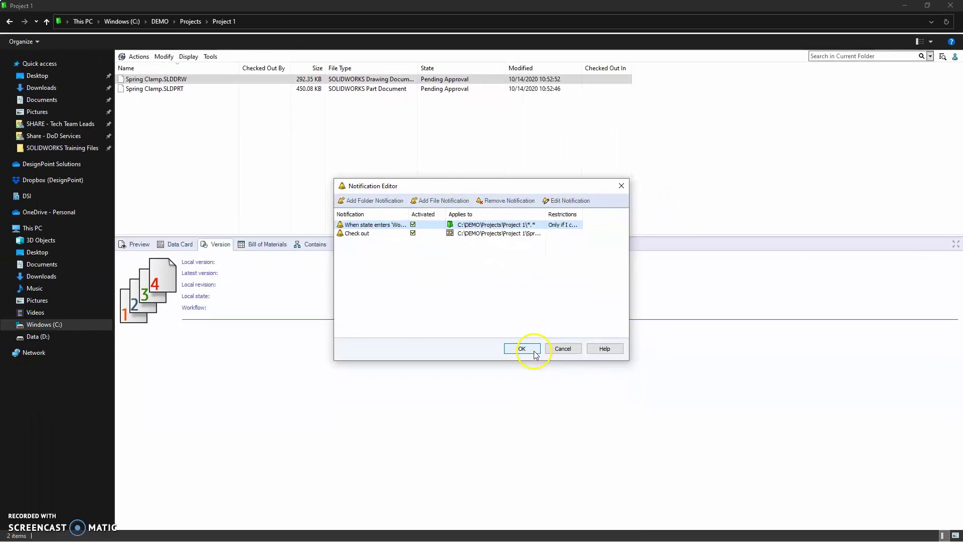
pyautogui.click(521, 348)
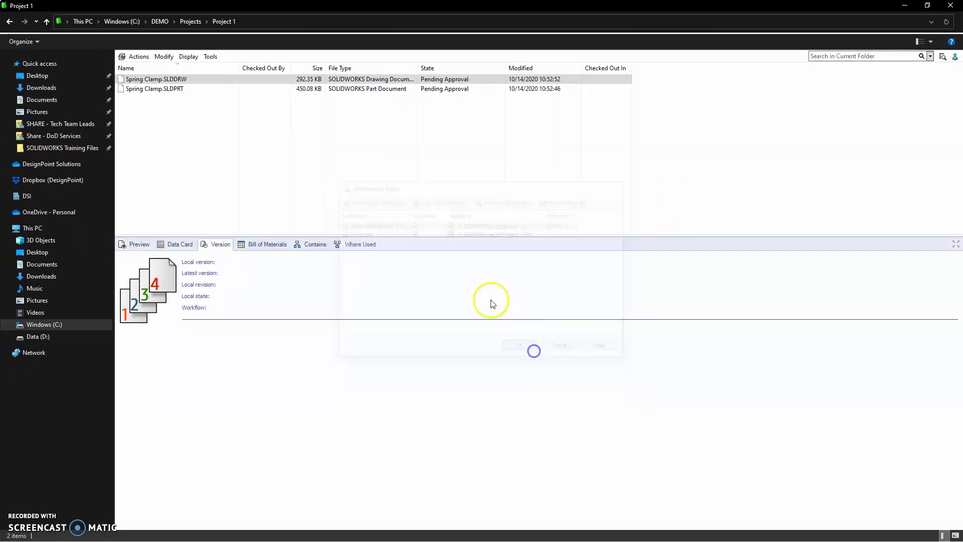
# Start a colleague notification for Spring Clamp.SLDDRW.
pyautogui.rightClick(161, 80)
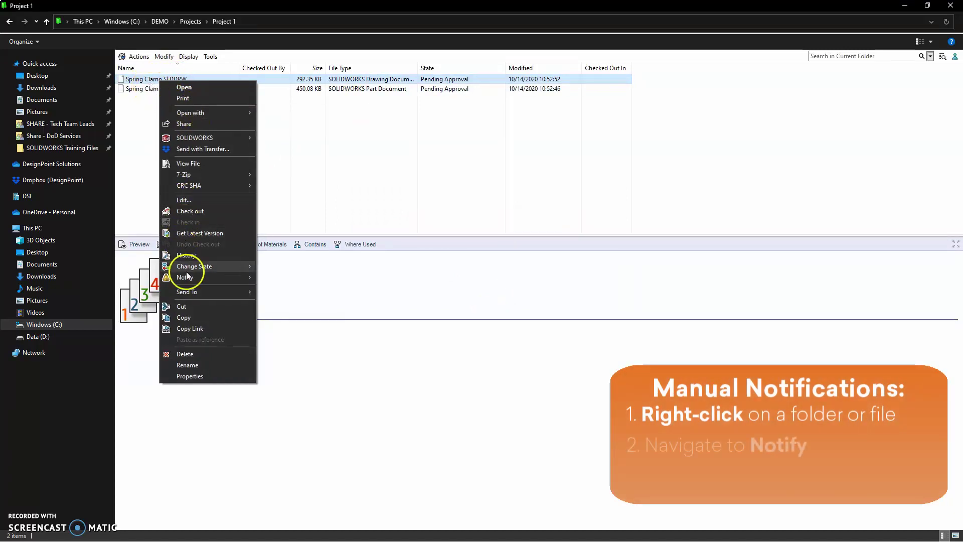
pyautogui.moveTo(183, 279)
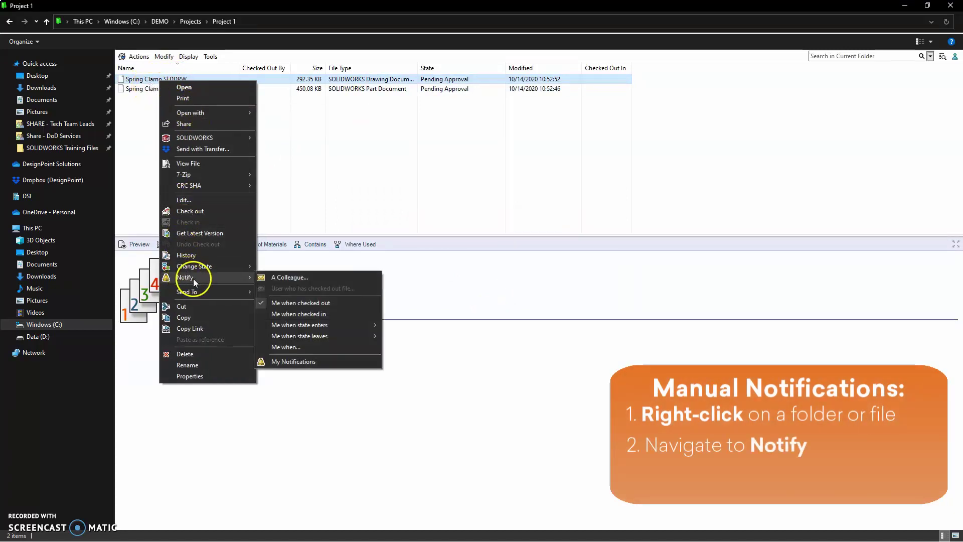
pyautogui.click(284, 280)
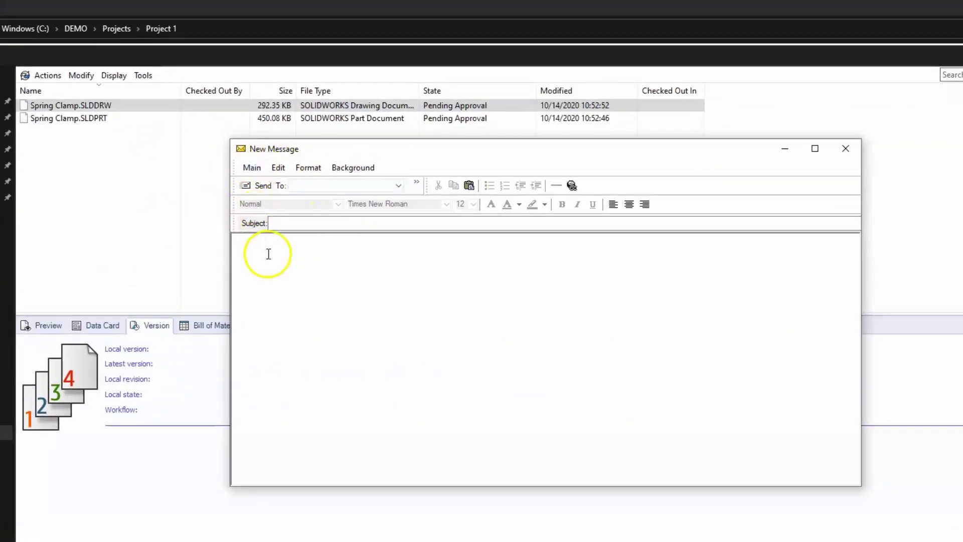
# Enter subject Test, body 'This file has been updated per your request.', and choose a recipient.
pyautogui.click(280, 223)
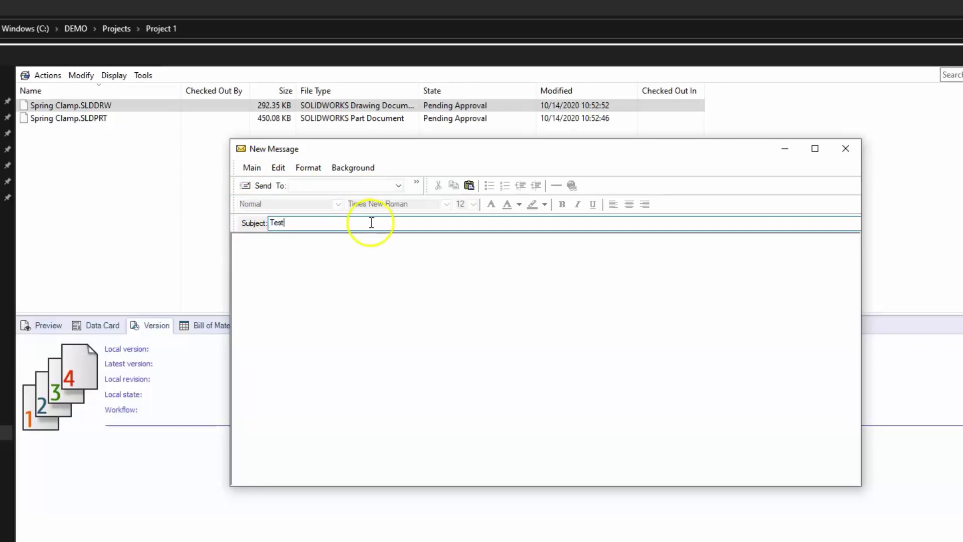
pyautogui.click(337, 249)
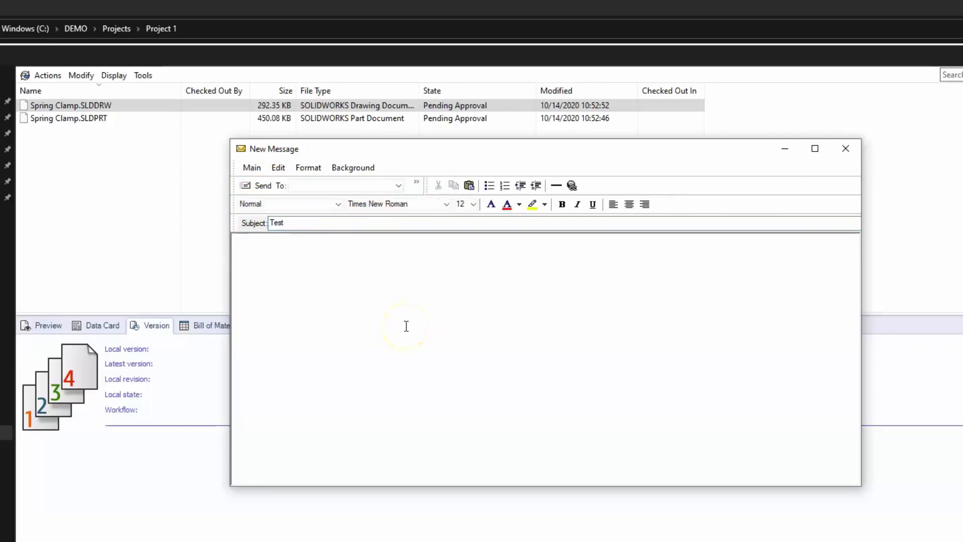
pyautogui.write('This ')
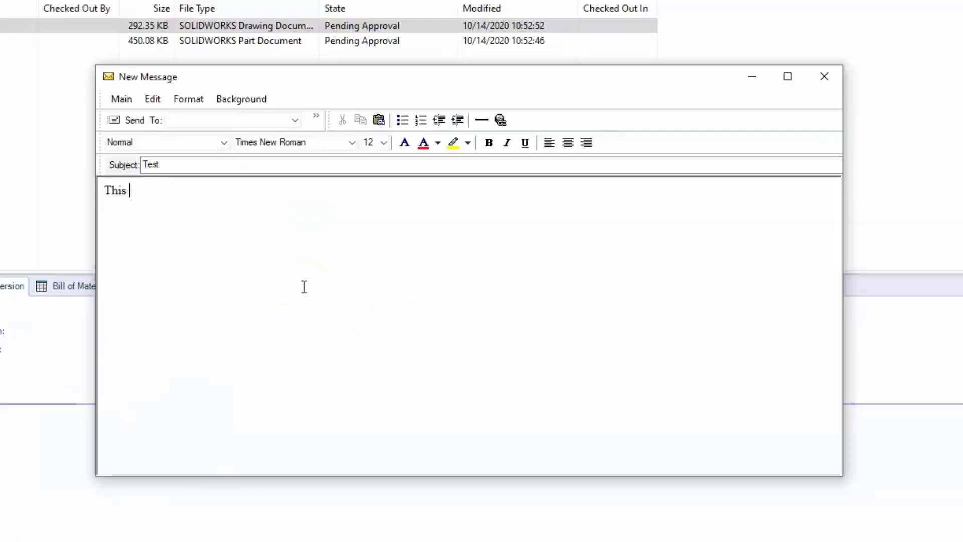
pyautogui.write('file has been updated per your request.')
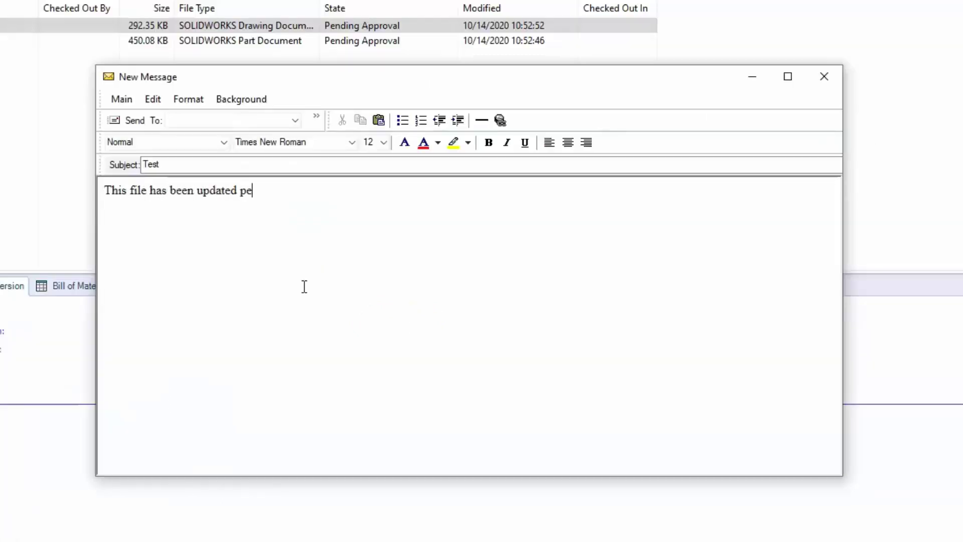
pyautogui.click(293, 122)
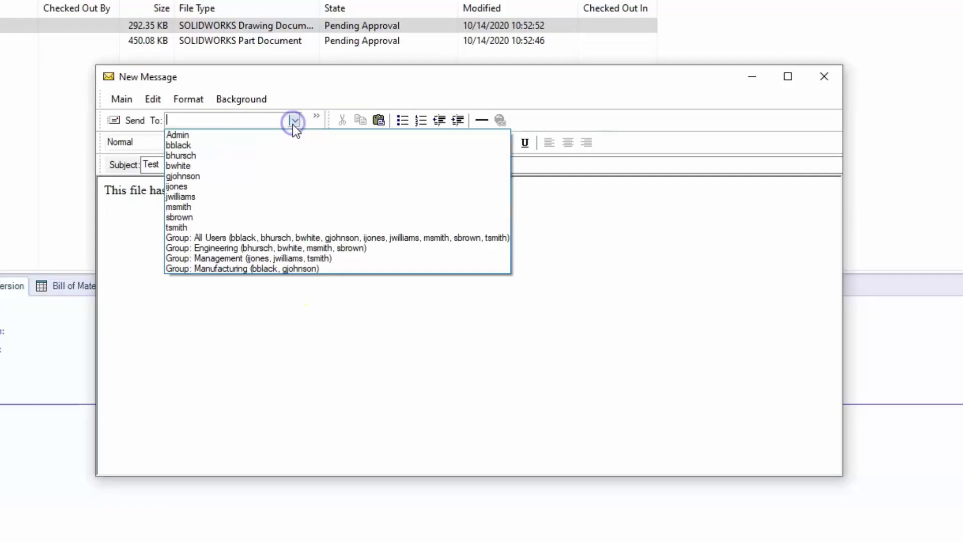
pyautogui.click(194, 224)
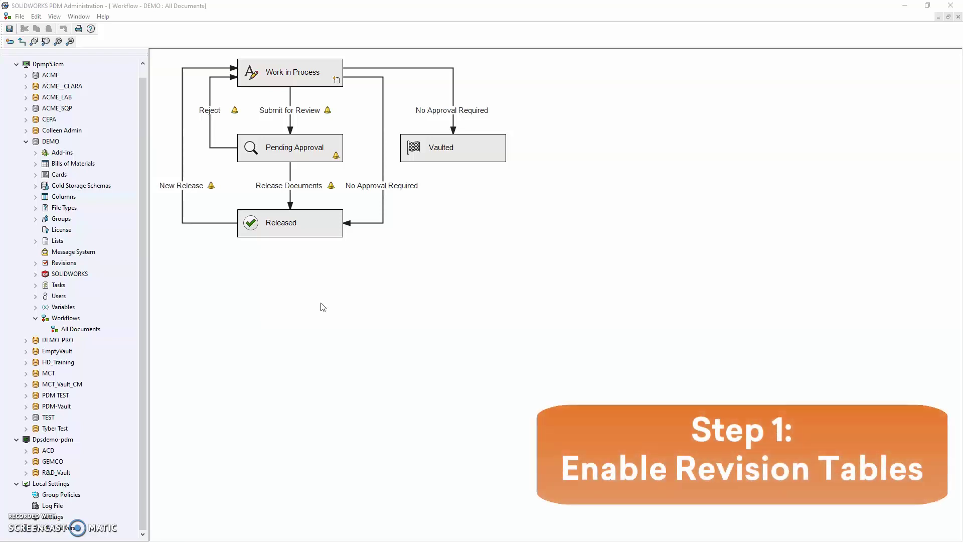
# Enable DEMO's SOLIDWORKS Revision Table, keeping 3 visible rows and * as placeholder.
pyautogui.click(36, 274)
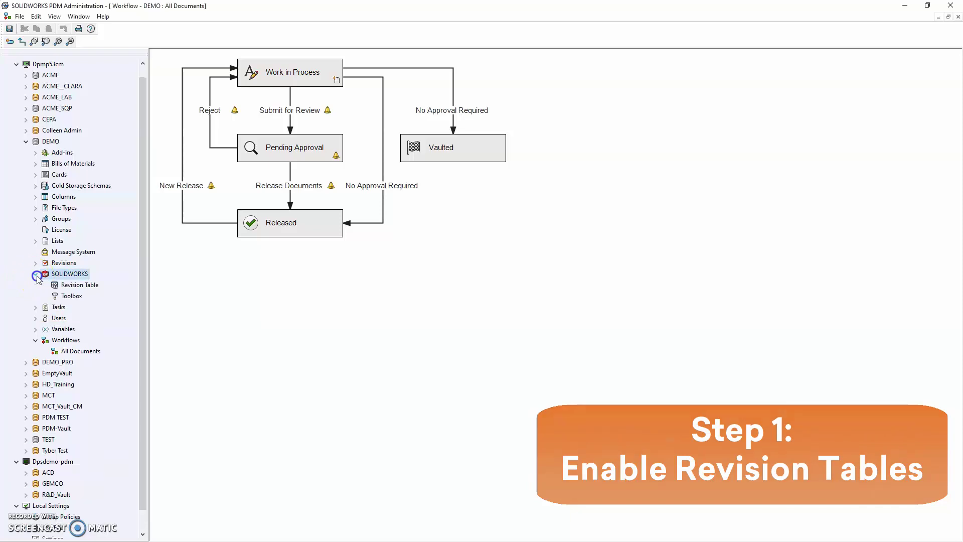
pyautogui.doubleClick(70, 284)
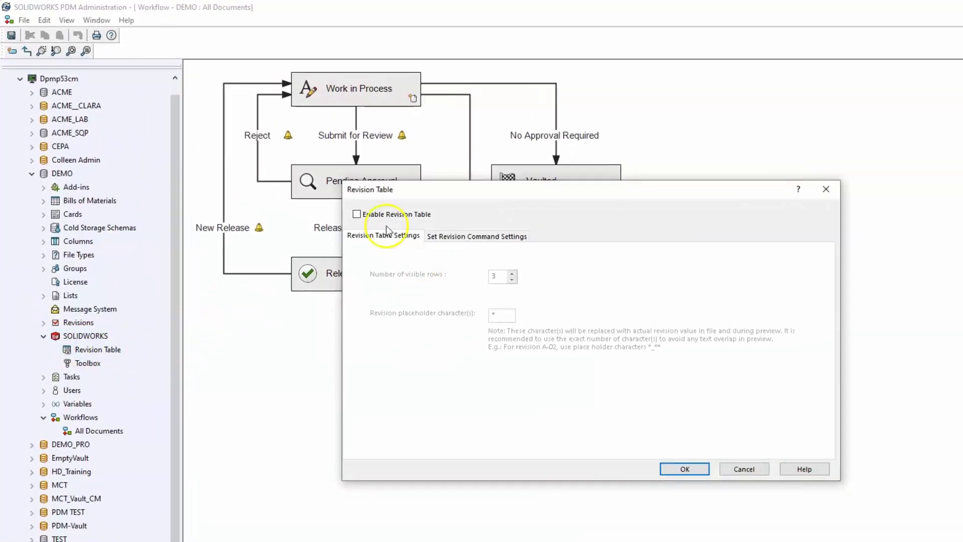
pyautogui.click(356, 214)
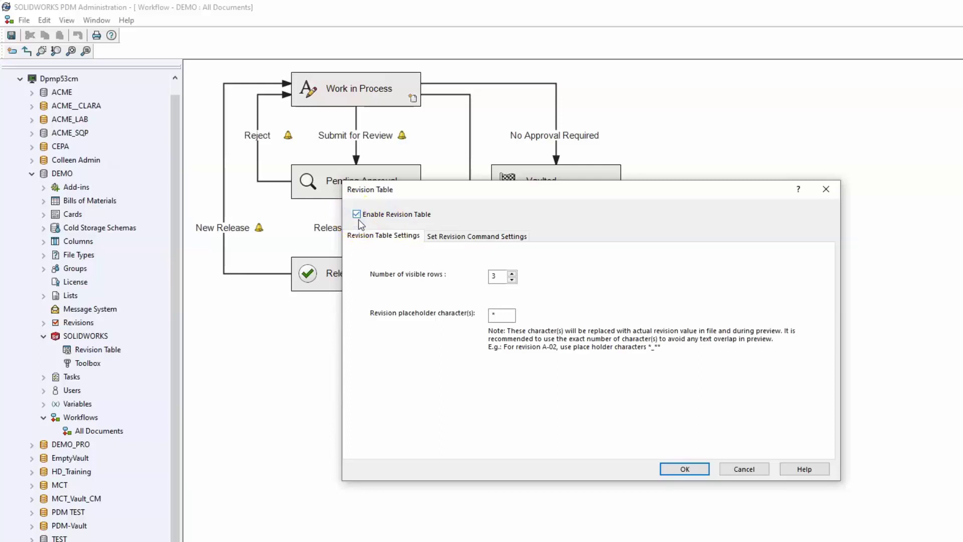
pyautogui.click(501, 277)
pyautogui.click(505, 316)
pyautogui.click(678, 467)
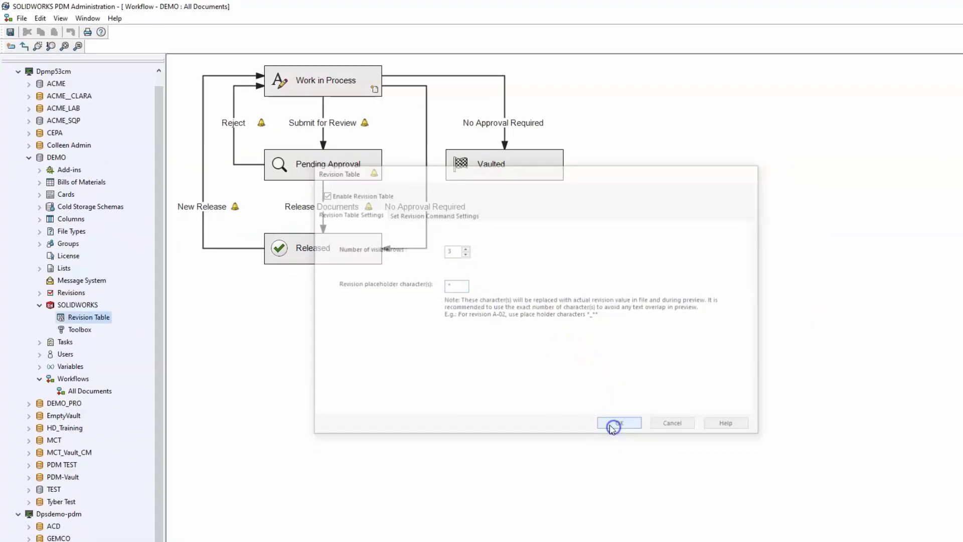
pyautogui.click(39, 304)
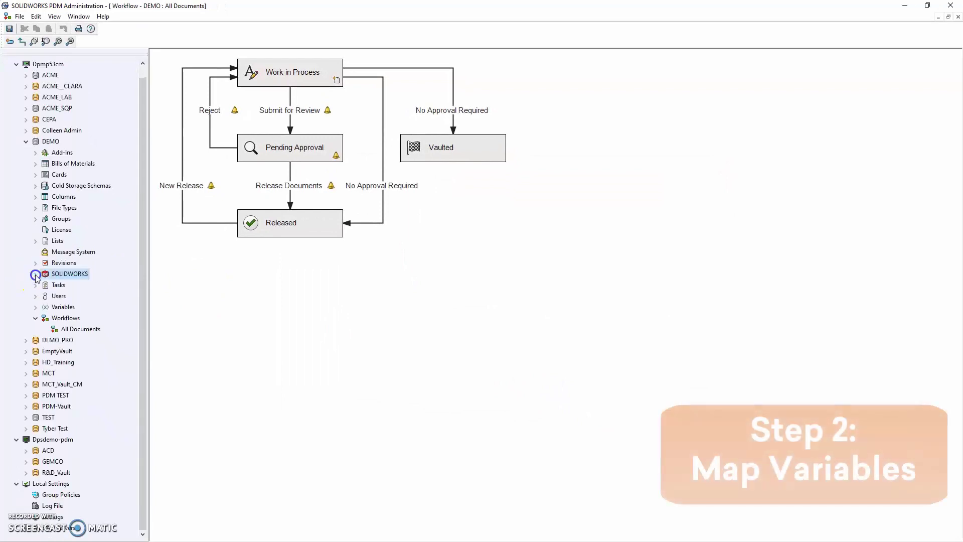
# Add an SWRevTable block row to the Revision variable's attribute mappings.
pyautogui.click(37, 306)
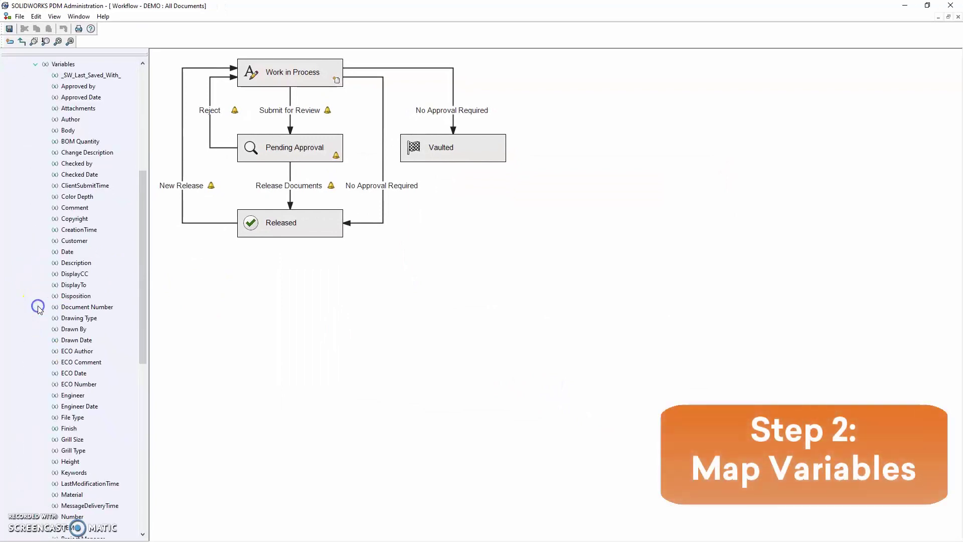
pyautogui.scroll(-5, 88, 361)
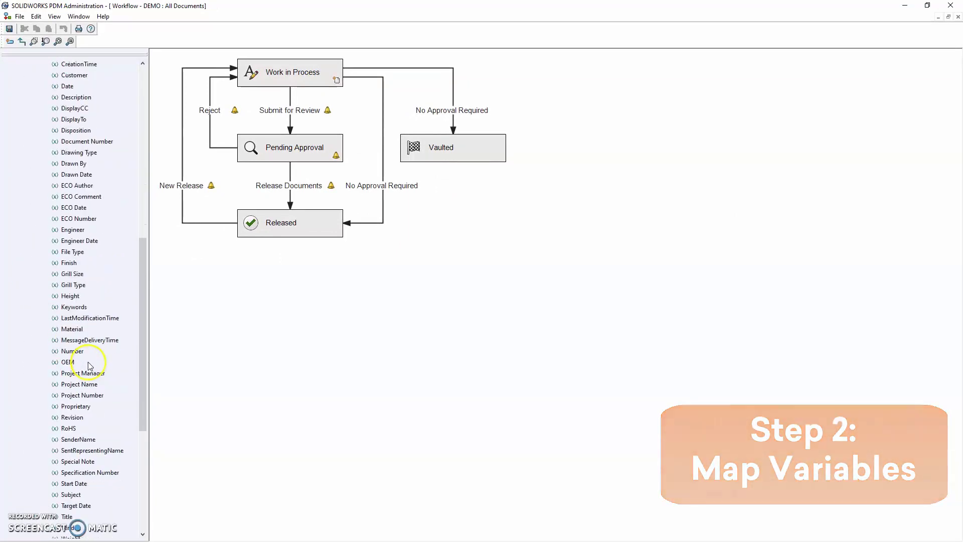
pyautogui.doubleClick(75, 386)
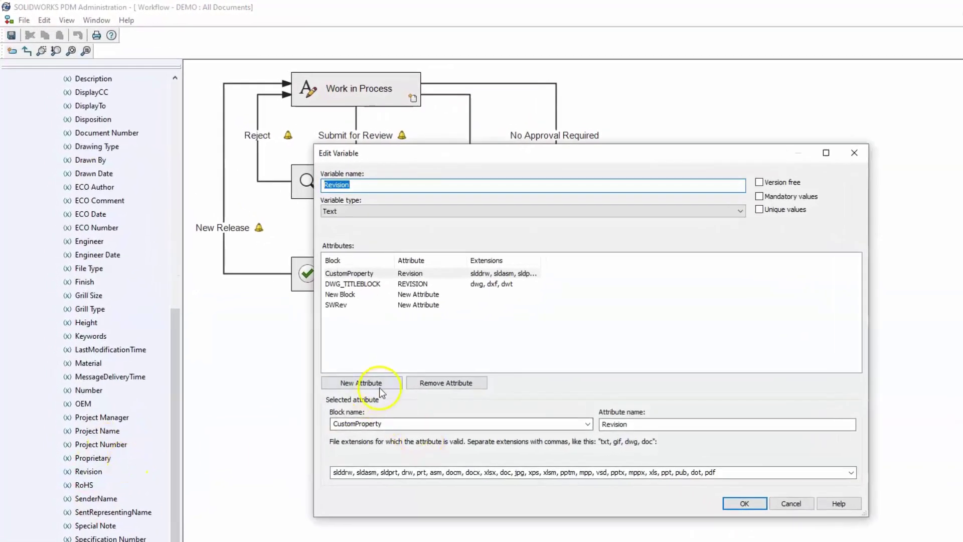
pyautogui.click(338, 343)
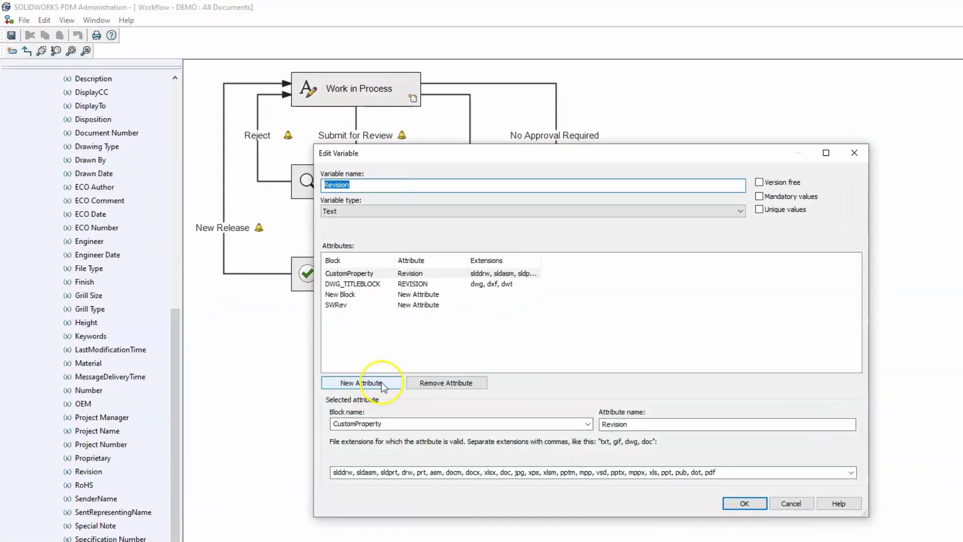
pyautogui.click(381, 382)
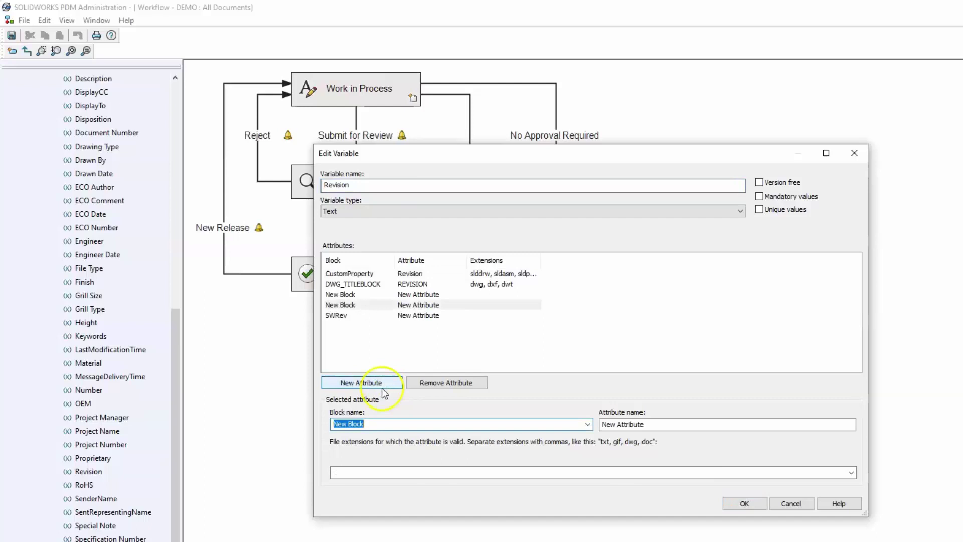
pyautogui.write('SW')
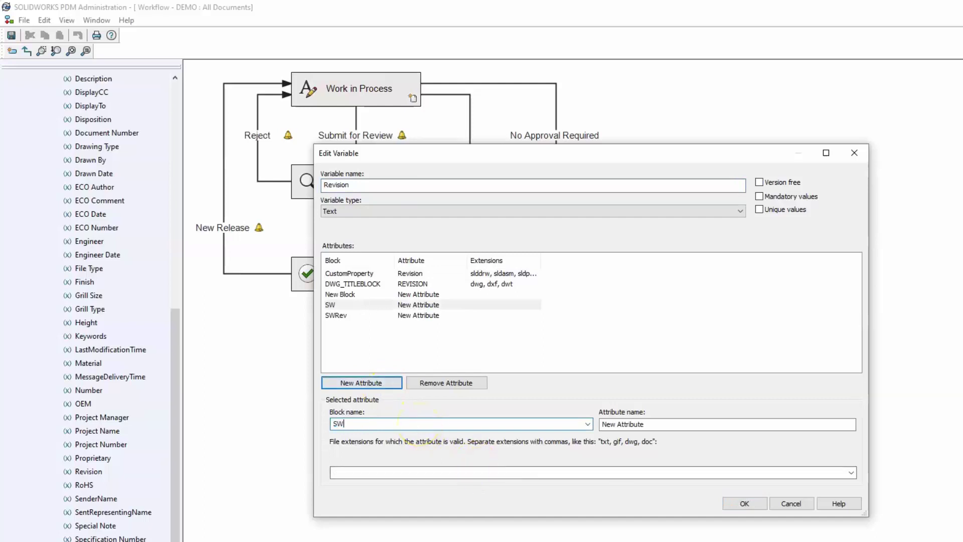
pyautogui.write('RevTable')
# Map the row to the Revision attribute for slddrw files and save the variable.
pyautogui.click(667, 424)
pyautogui.click(850, 424)
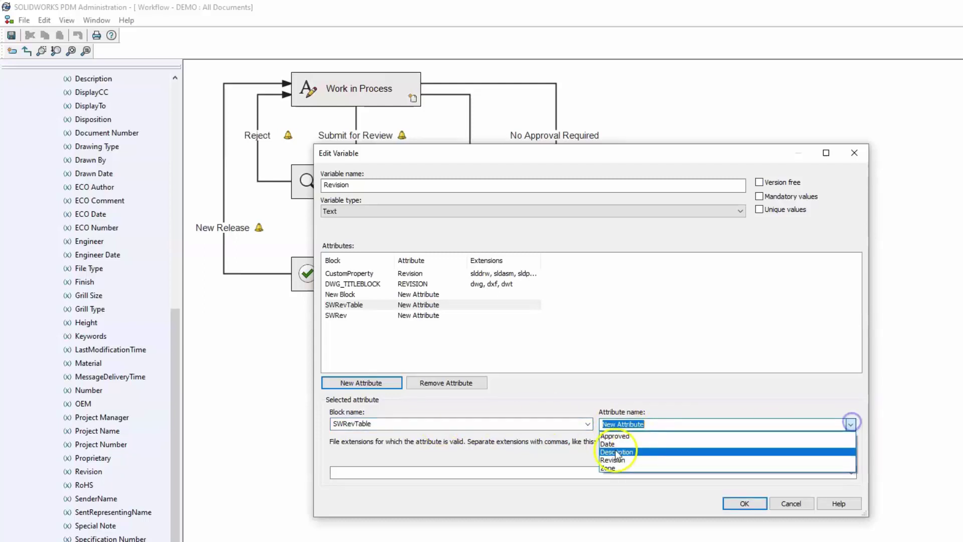
pyautogui.click(621, 461)
pyautogui.click(465, 469)
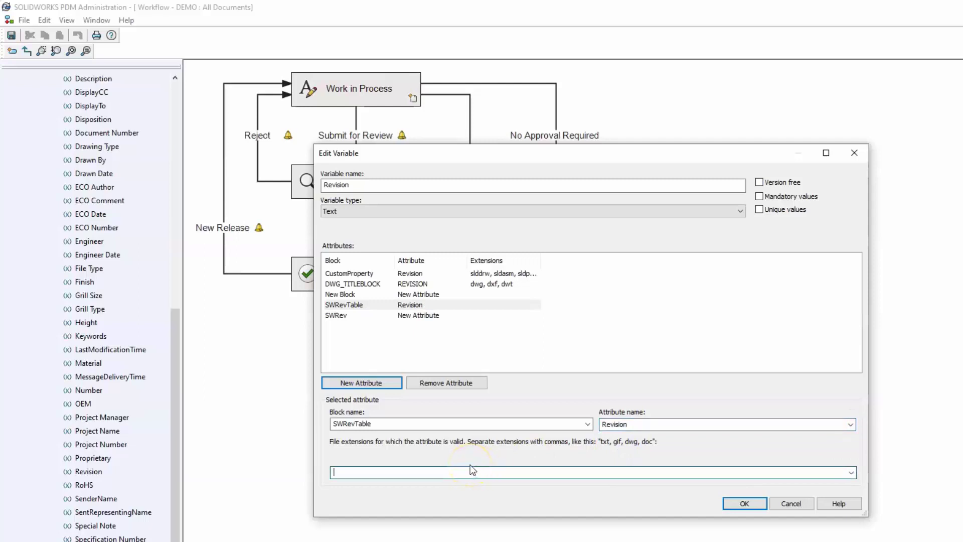
pyautogui.write('slddrw')
pyautogui.click(746, 500)
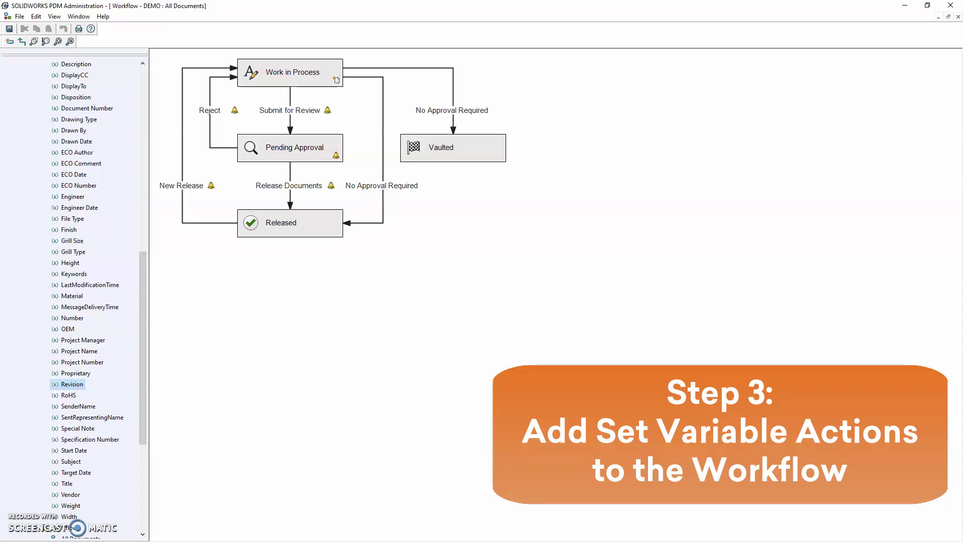
# Add a new action under the Release Documents transition's Actions.
pyautogui.click(300, 189)
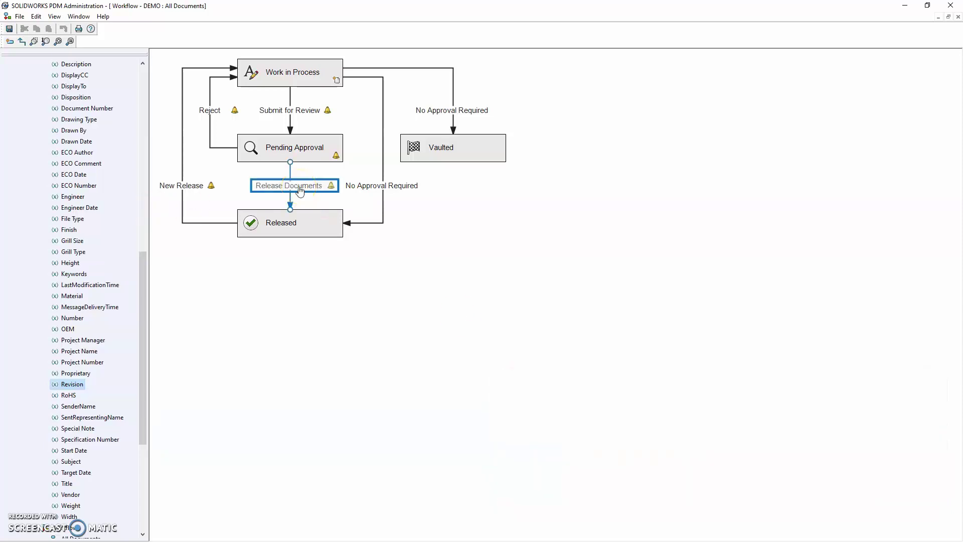
pyautogui.doubleClick(300, 189)
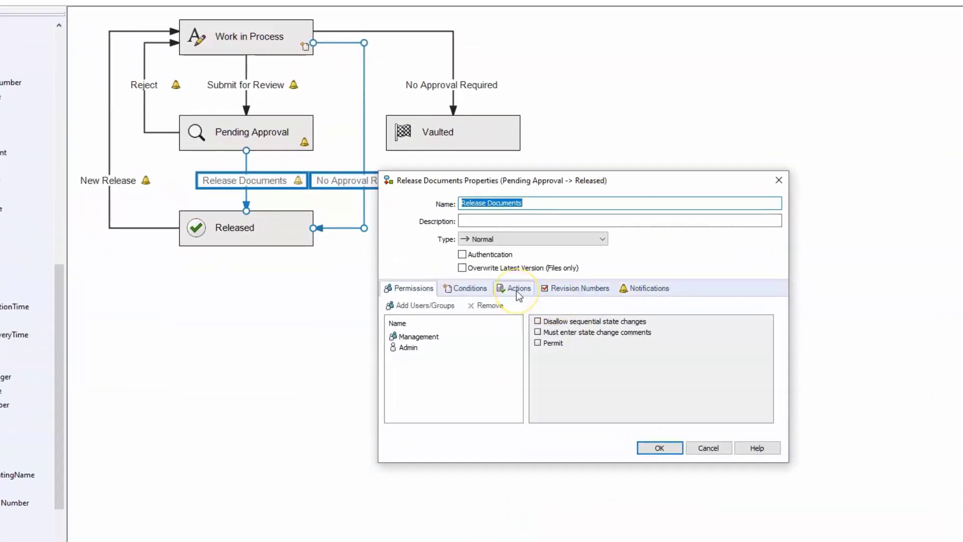
pyautogui.click(518, 293)
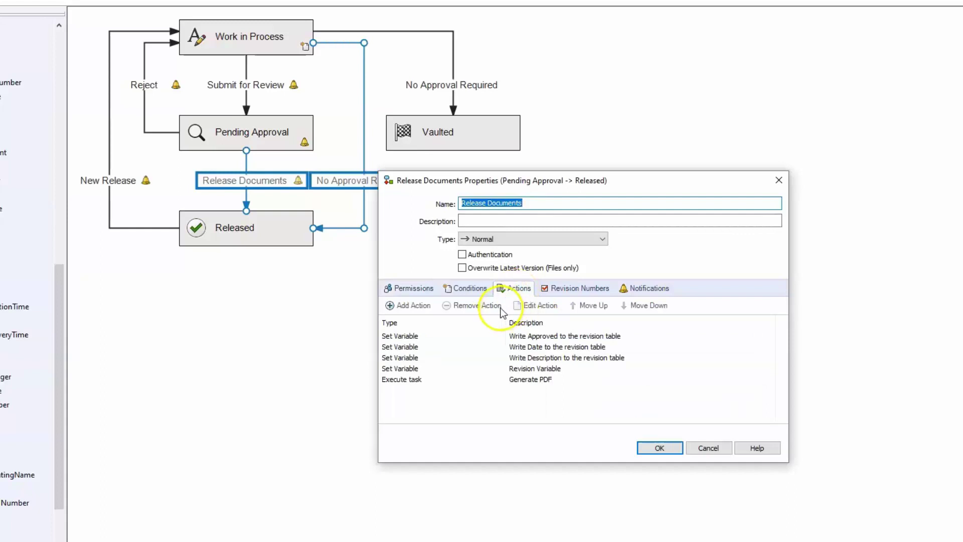
pyautogui.click(411, 306)
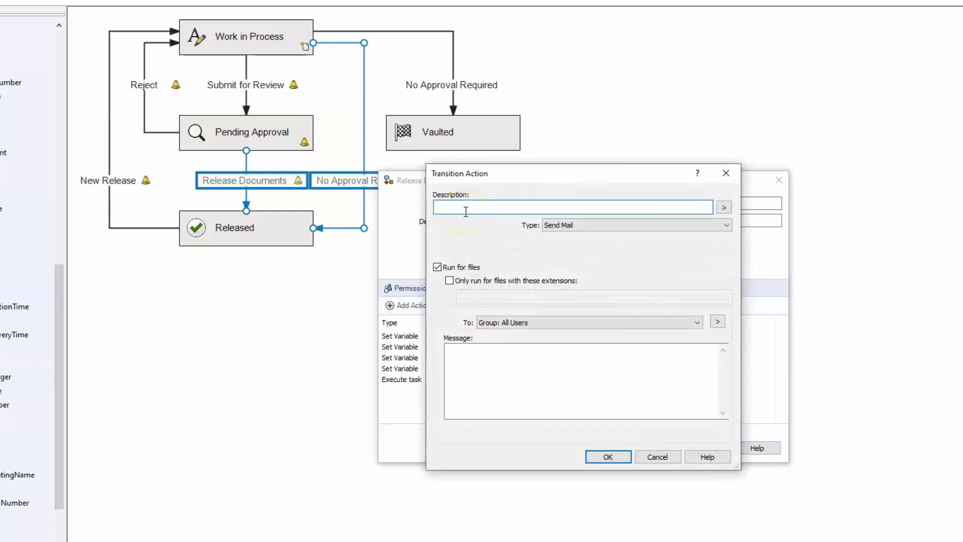
# Name the action 'Write Revision Table Variable To Data Card' with type Set Variable.
pyautogui.write('Write Revision Table Variable To Data Card')
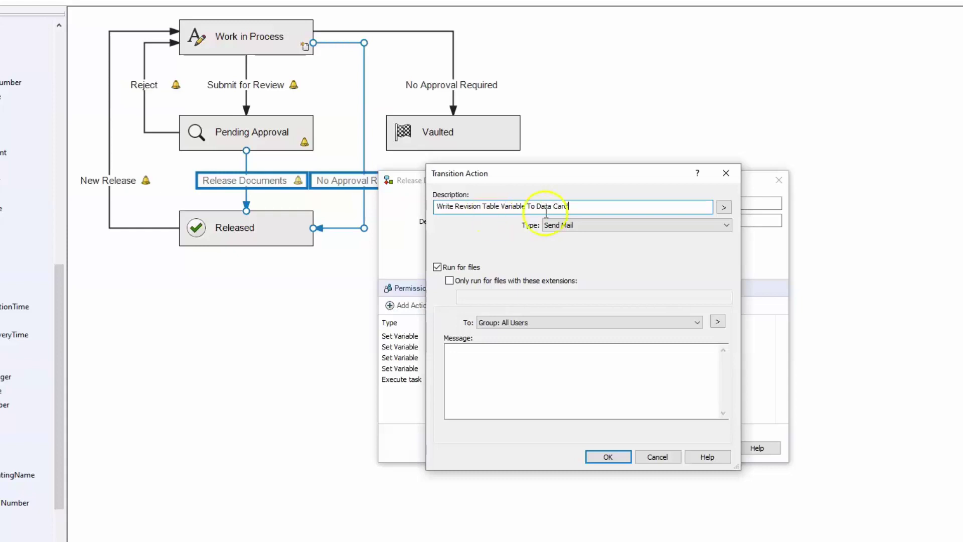
pyautogui.click(567, 227)
pyautogui.click(568, 261)
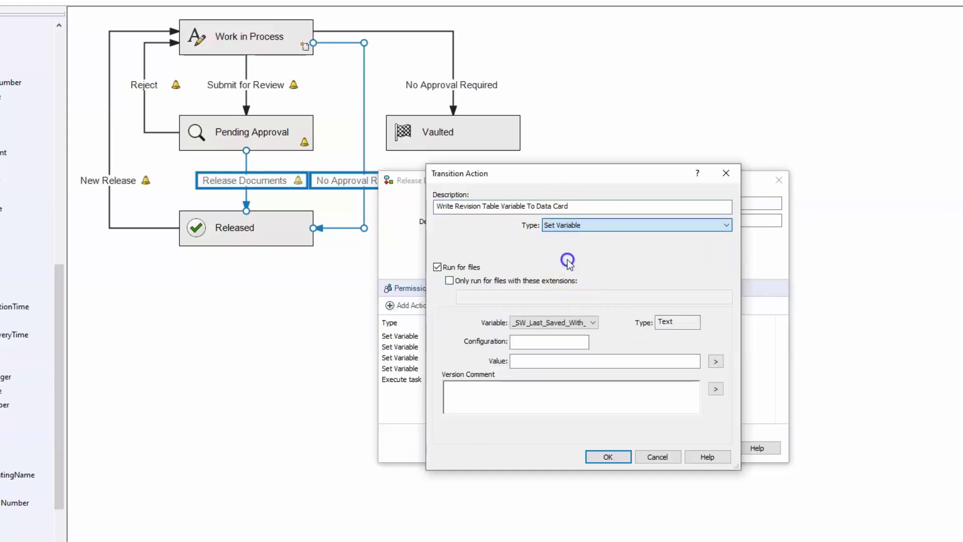
# Limit it to slddrw files, set the value to %nextrevision%, and save the transition.
pyautogui.click(449, 281)
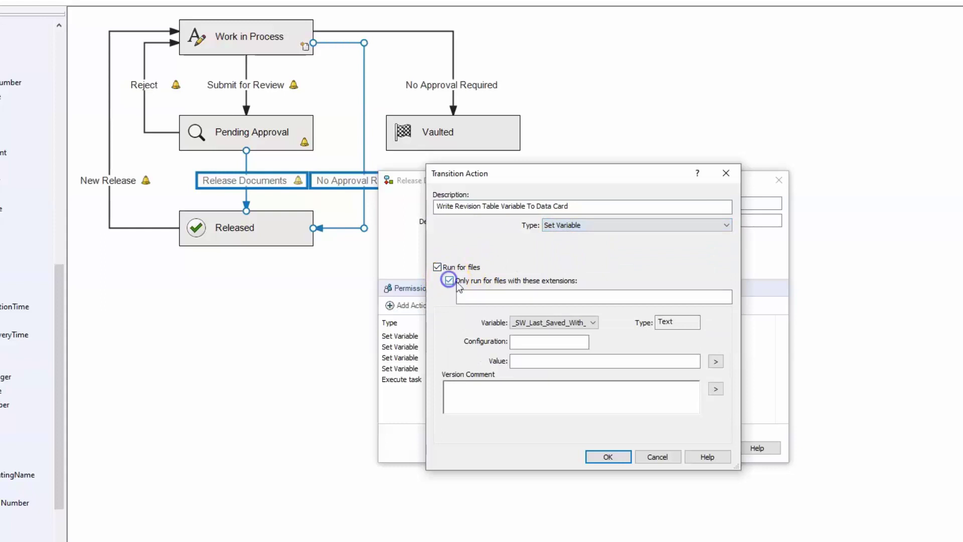
pyautogui.click(478, 295)
pyautogui.write('slddrw')
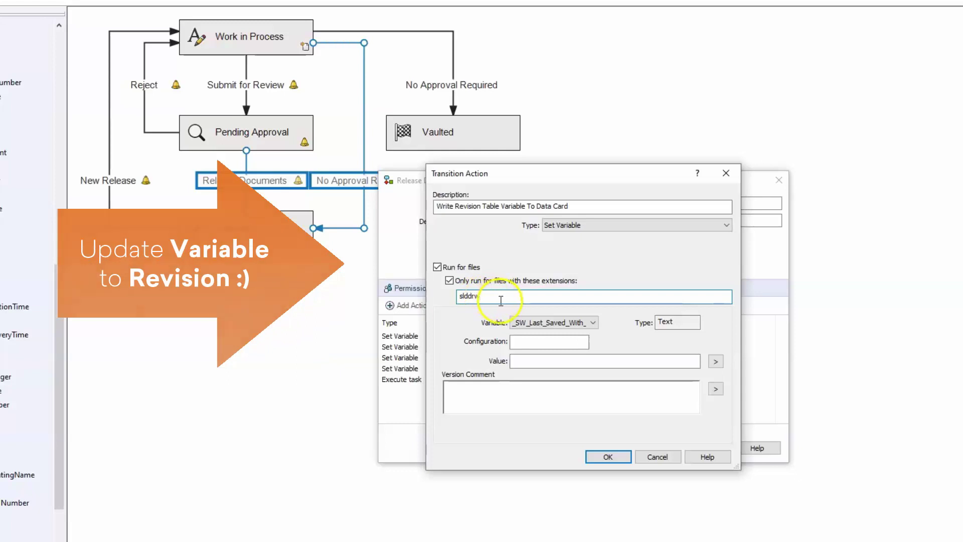
pyautogui.click(619, 361)
pyautogui.click(717, 361)
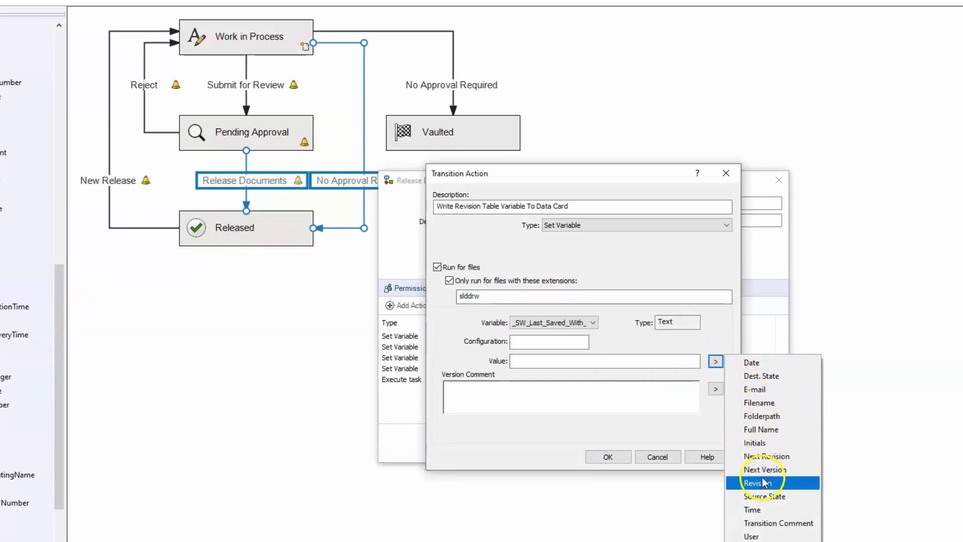
pyautogui.click(765, 456)
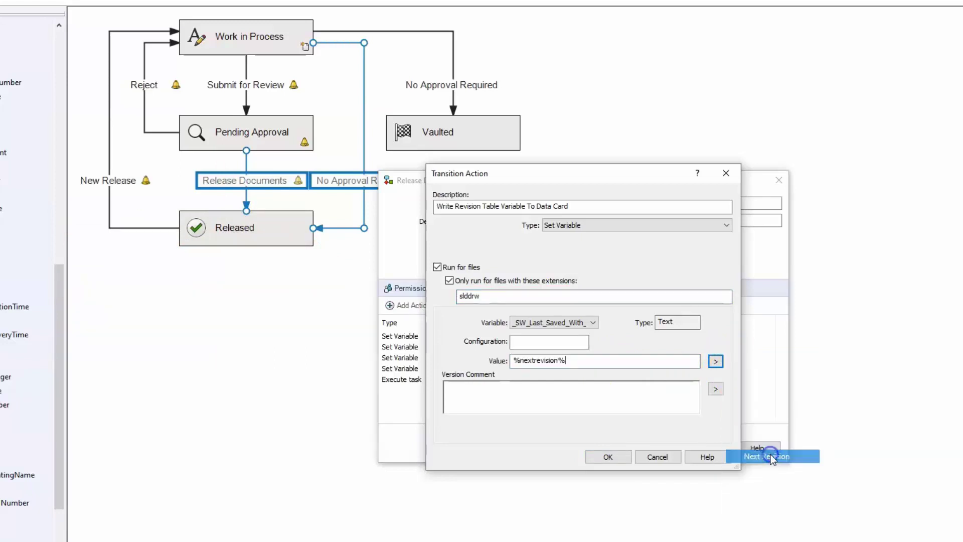
pyautogui.click(607, 457)
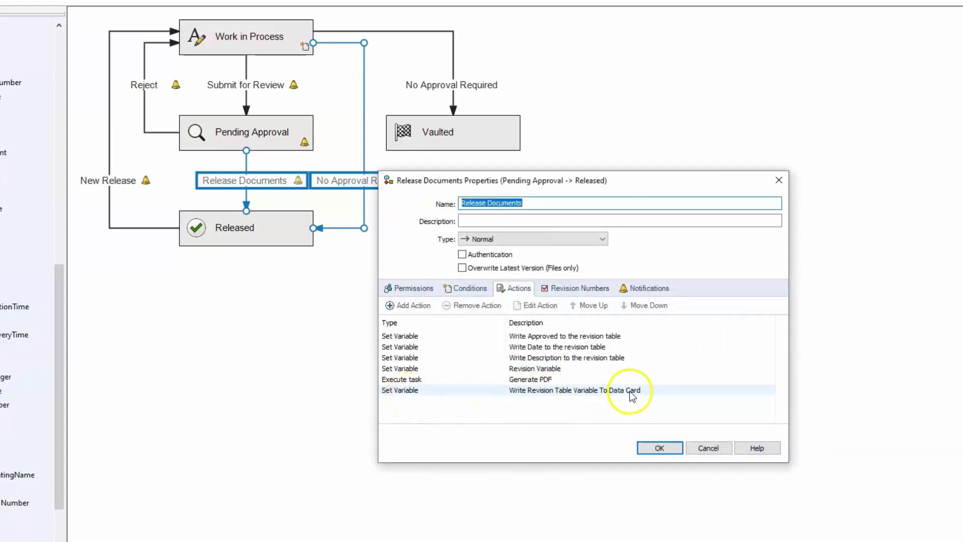
pyautogui.click(666, 450)
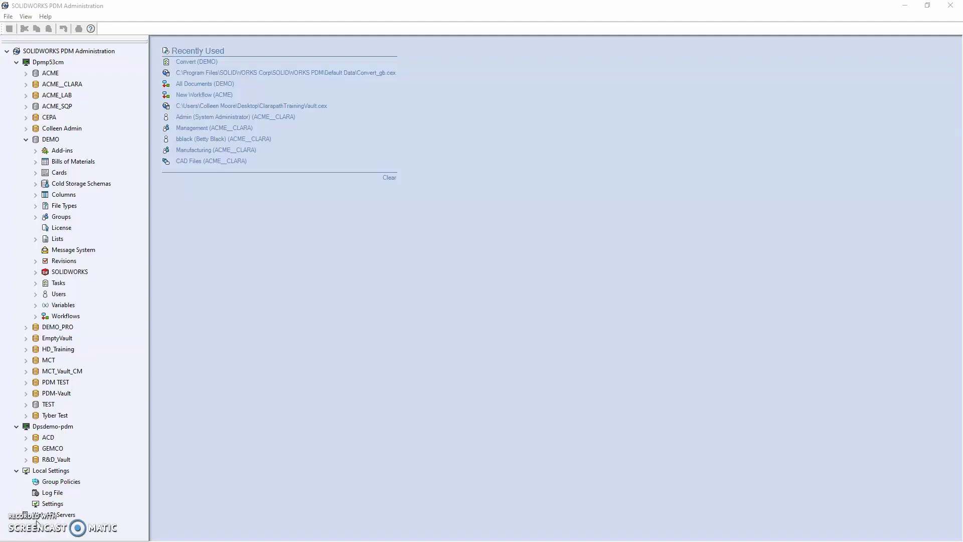
# Open the Convert task's properties under DEMO > Tasks.
pyautogui.click(35, 282)
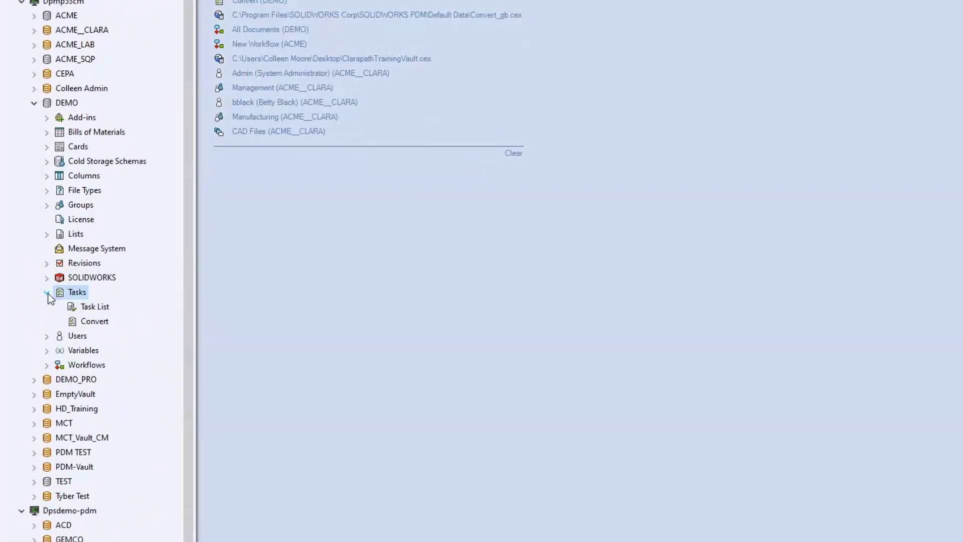
pyautogui.click(94, 321)
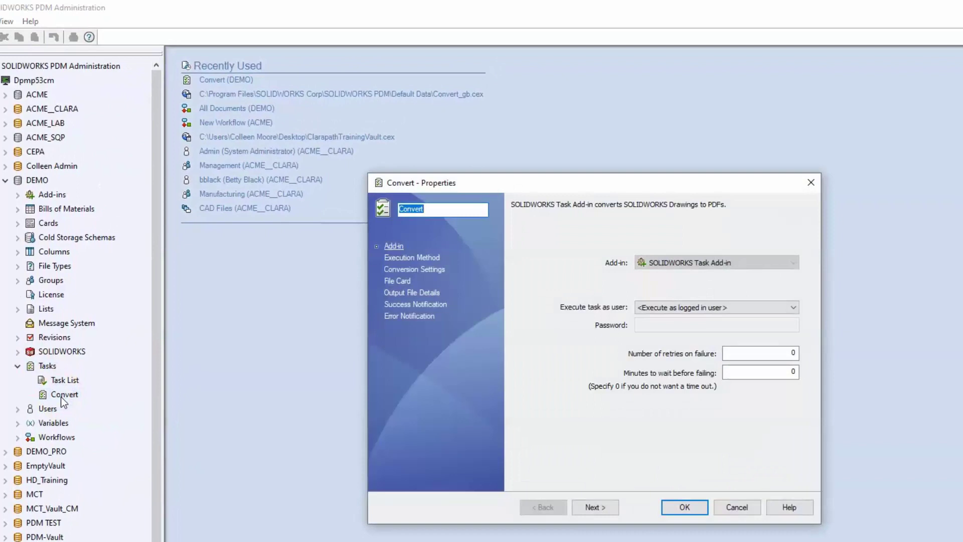
# Set the Convert task's execution method to run on computer DPMP53CM.
pyautogui.click(290, 425)
pyautogui.click(424, 261)
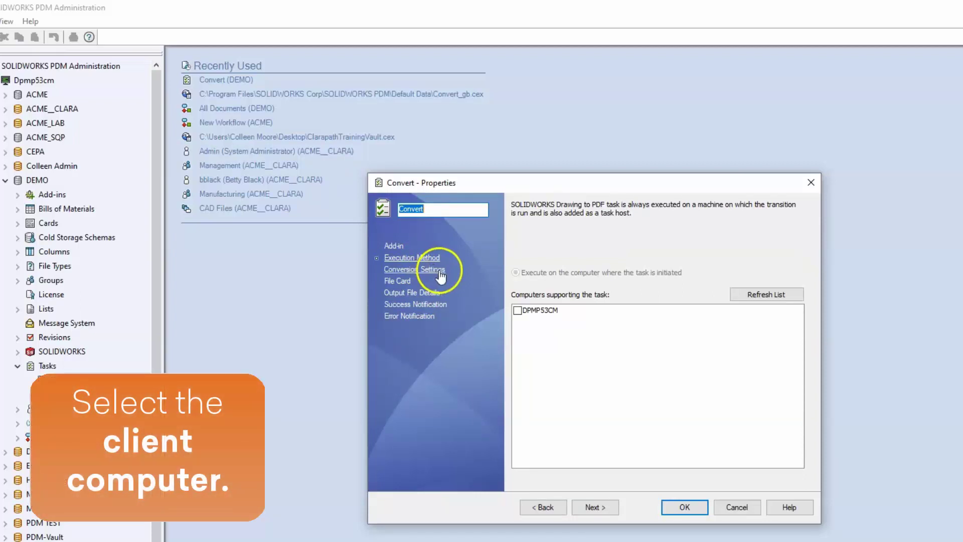
pyautogui.click(517, 311)
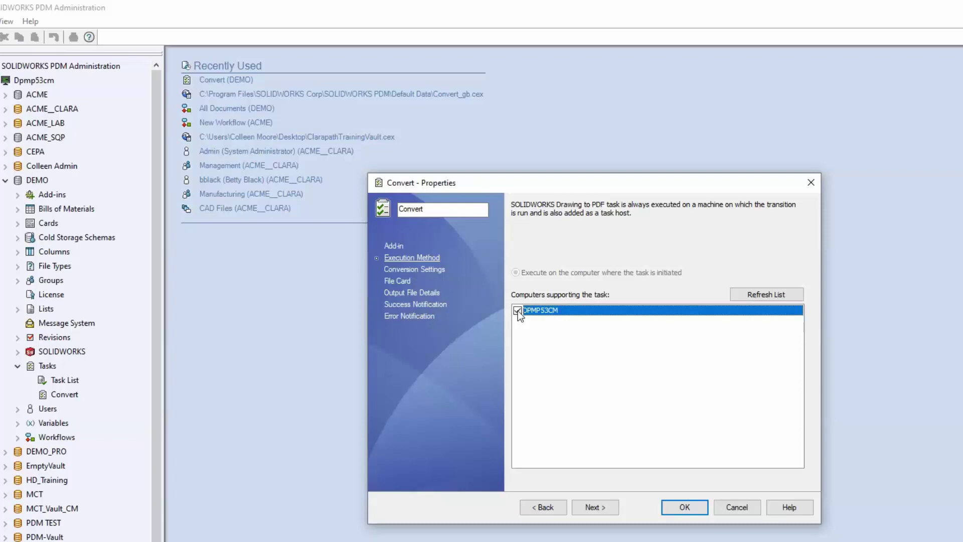
# Review the Convert task's Adobe PDF conversion settings, then show its File Card variable mapping.
pyautogui.click(434, 270)
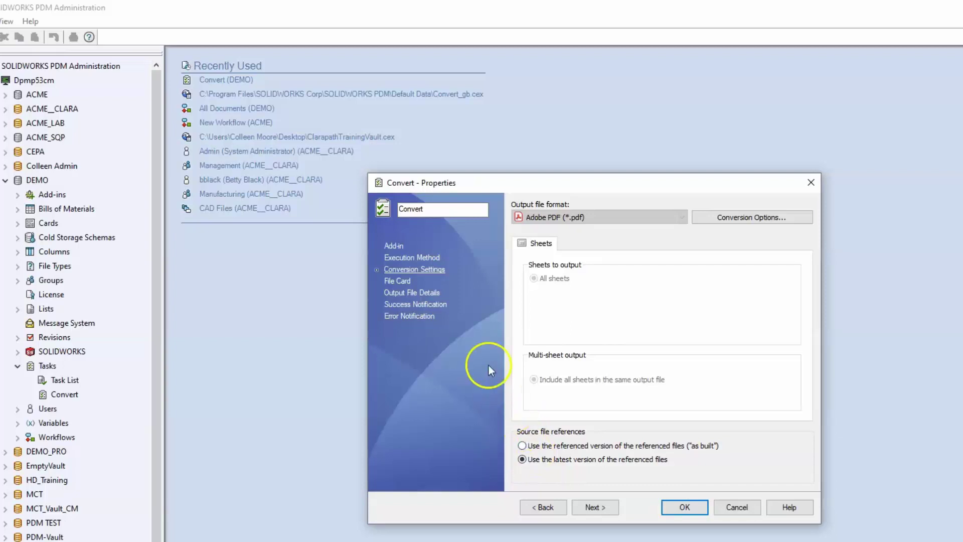
pyautogui.click(400, 282)
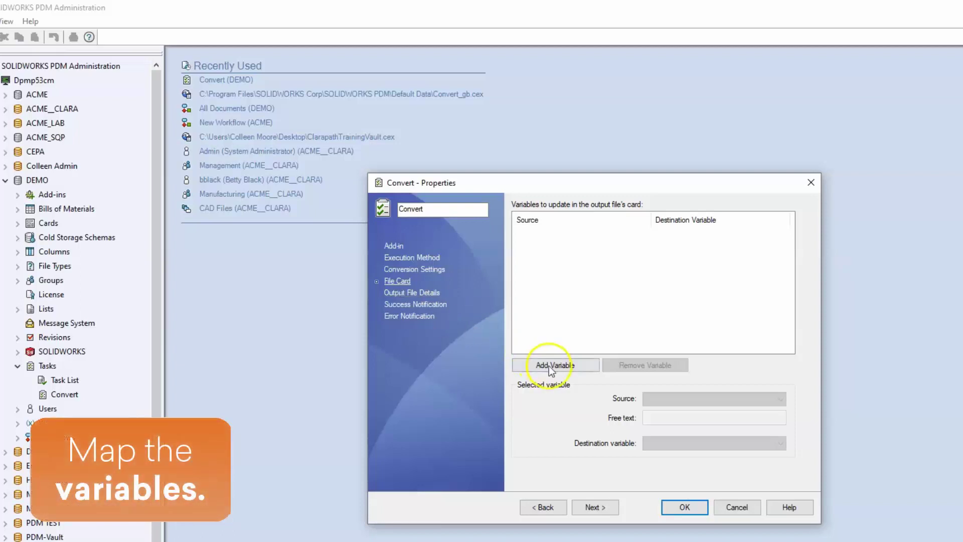
# Add an Approved Date variable row to the file card, then show the Output File Details page.
pyautogui.click(573, 369)
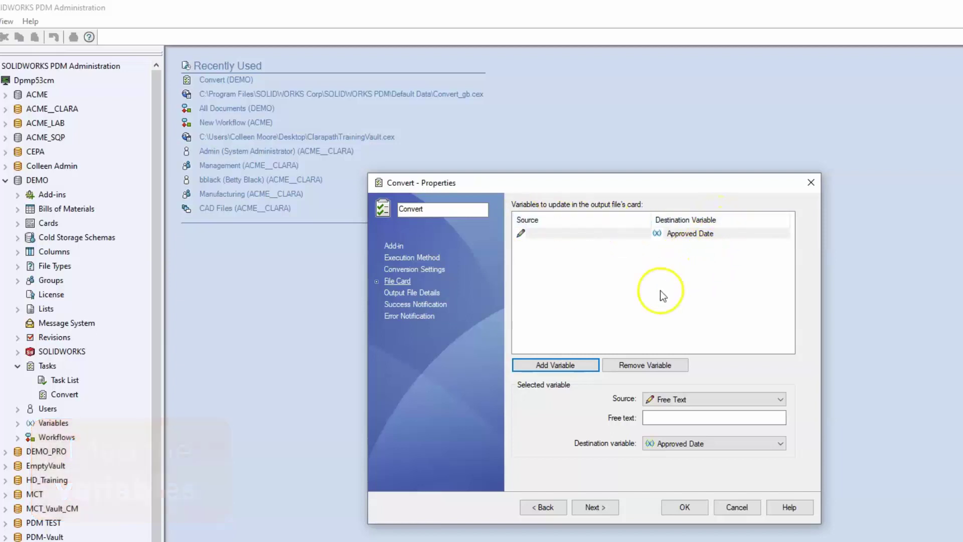
pyautogui.click(404, 294)
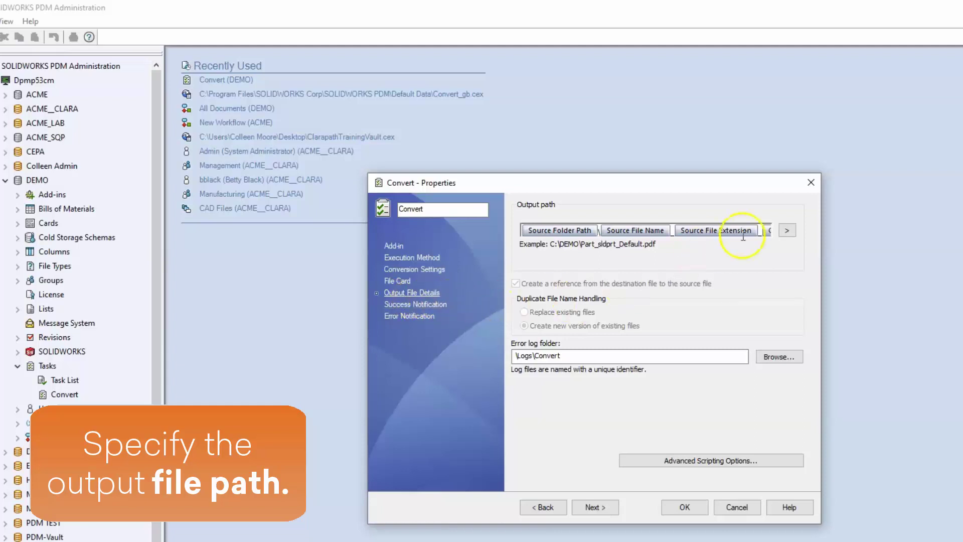
pyautogui.click(787, 231)
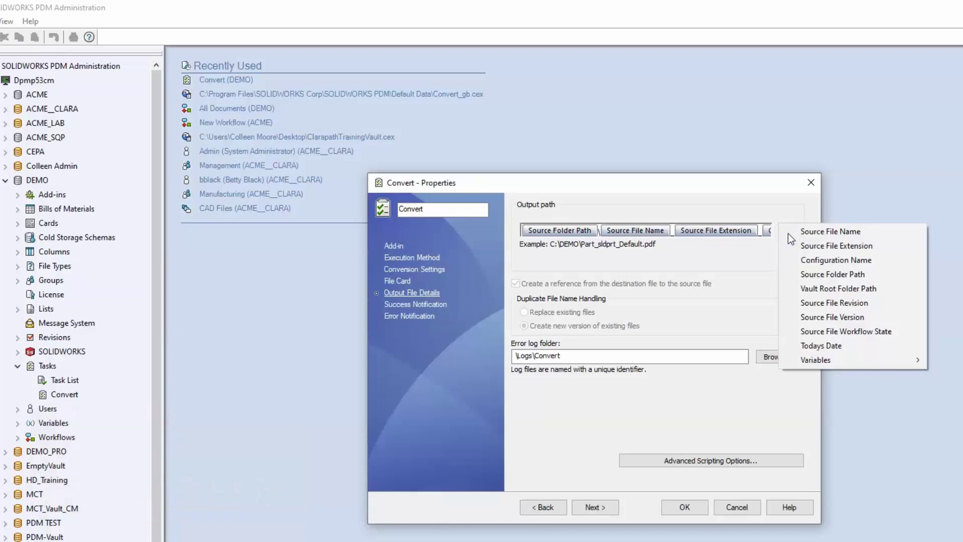
pyautogui.click(749, 261)
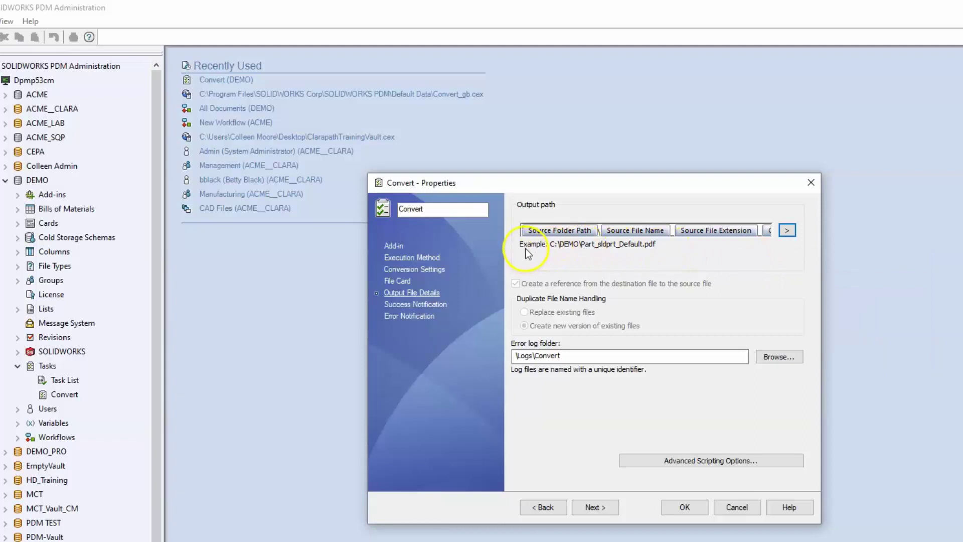